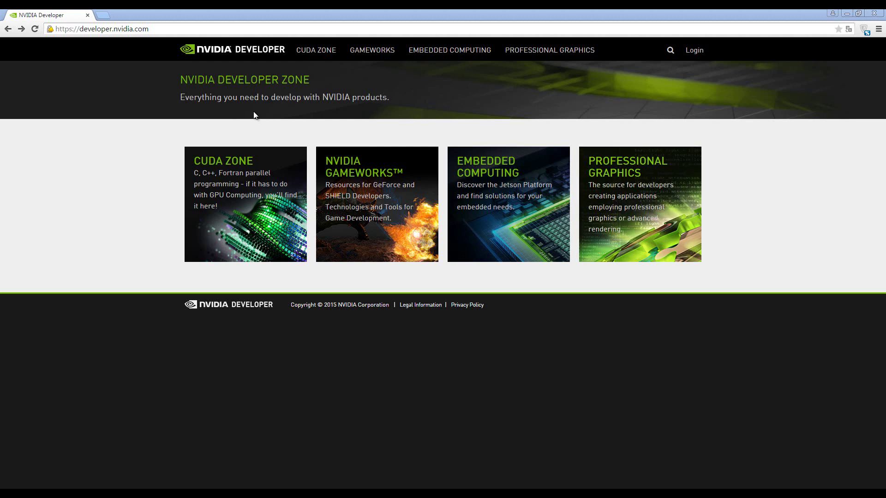
Go from the developer.nvidia.com home page to the GameWorks page.
left_click_drag(128, 28, 186, 34)
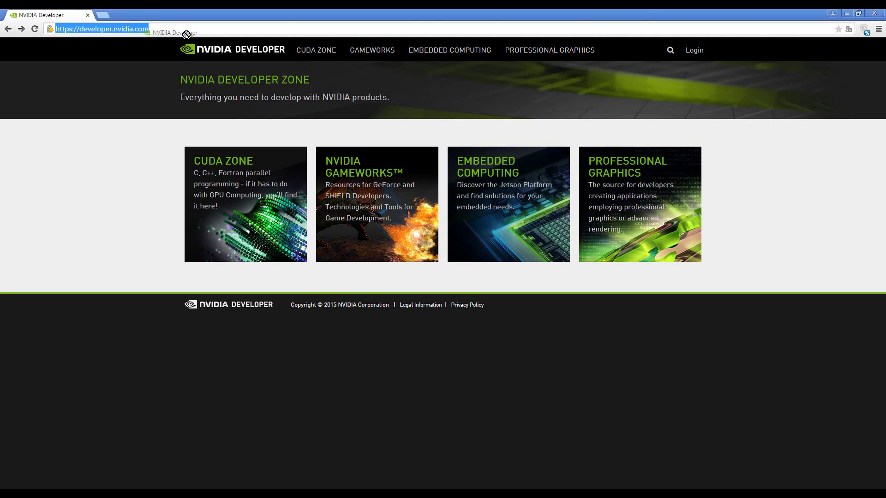
left_click(160, 30)
left_click(161, 30)
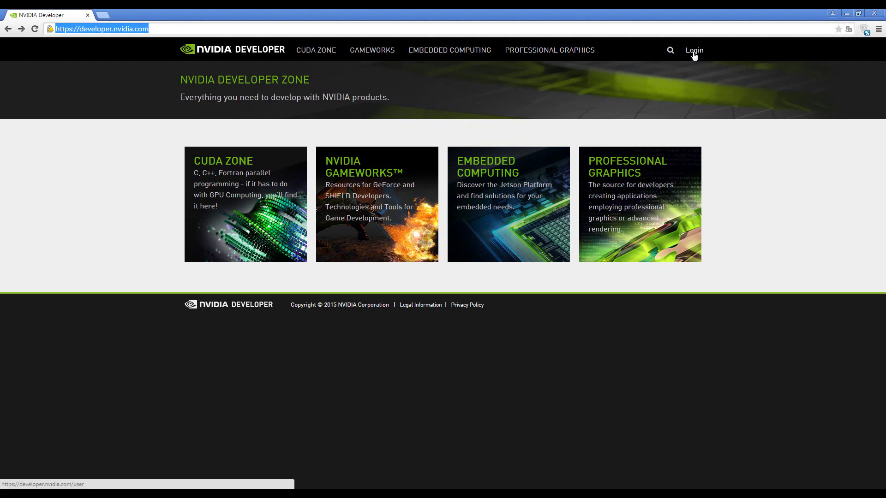
left_click(381, 51)
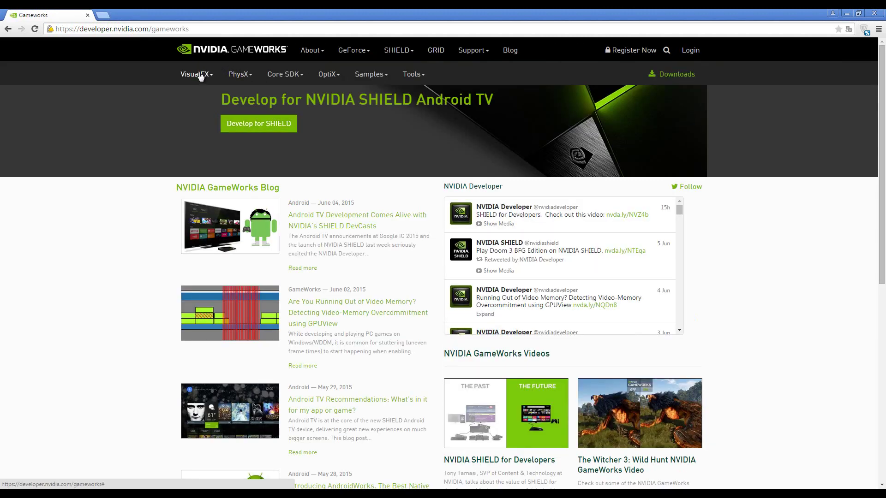
Open the 'NVIDIA HairWorks Tools Released' article from the VisualFX > NVIDIA HairWorks page.
left_click(198, 75)
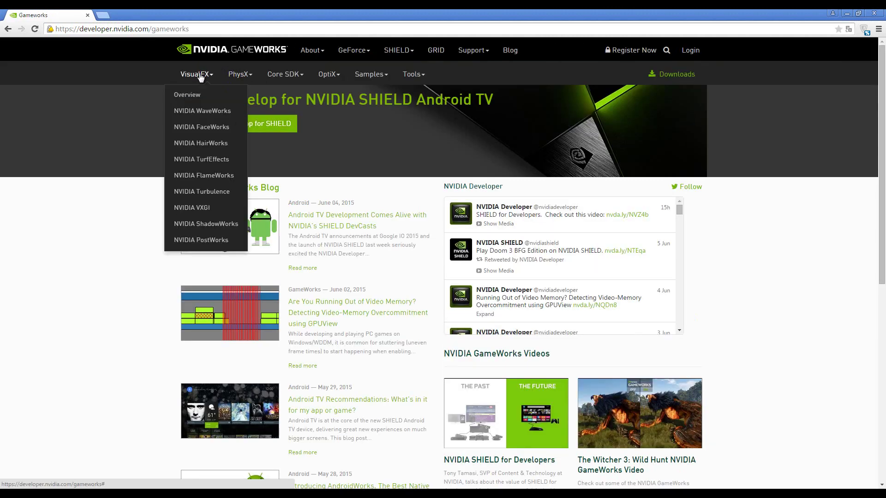
left_click(206, 146)
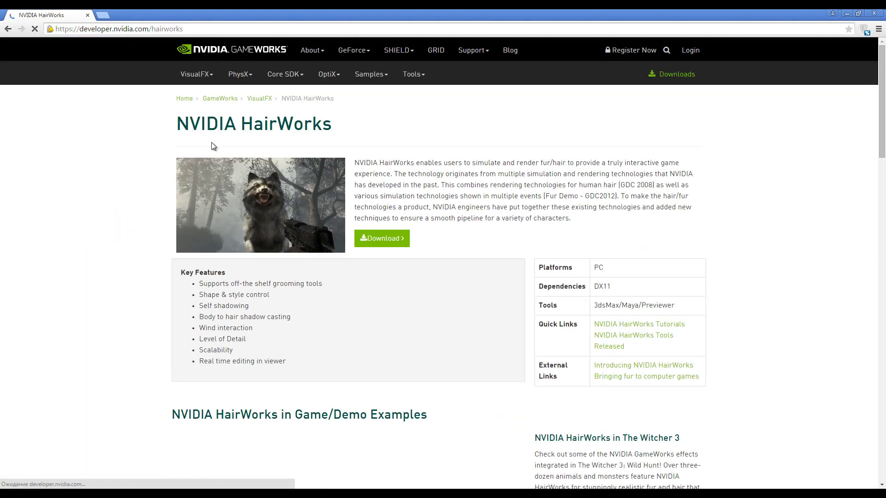
scroll(549, 244, "down", 3)
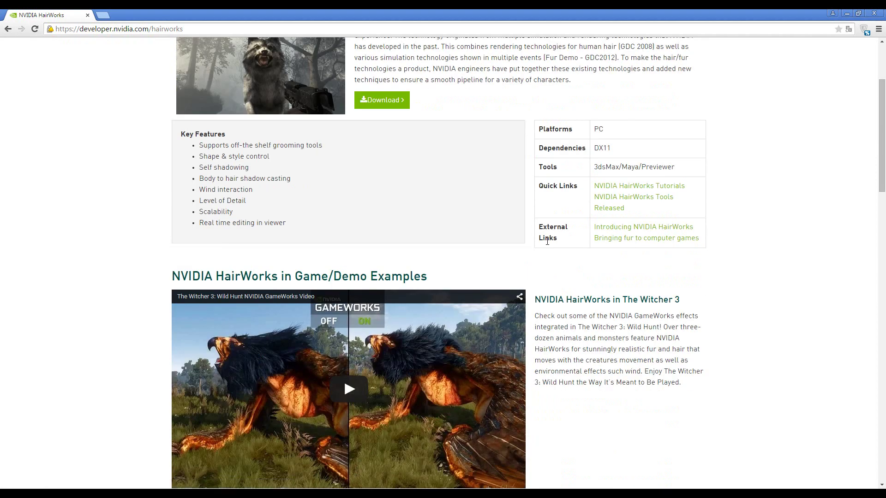
left_click(650, 198)
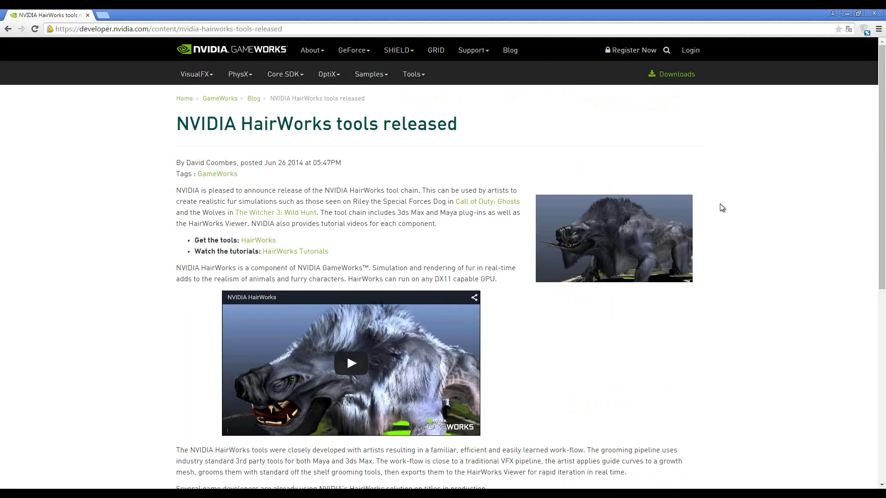
scroll(619, 273, "down", 6)
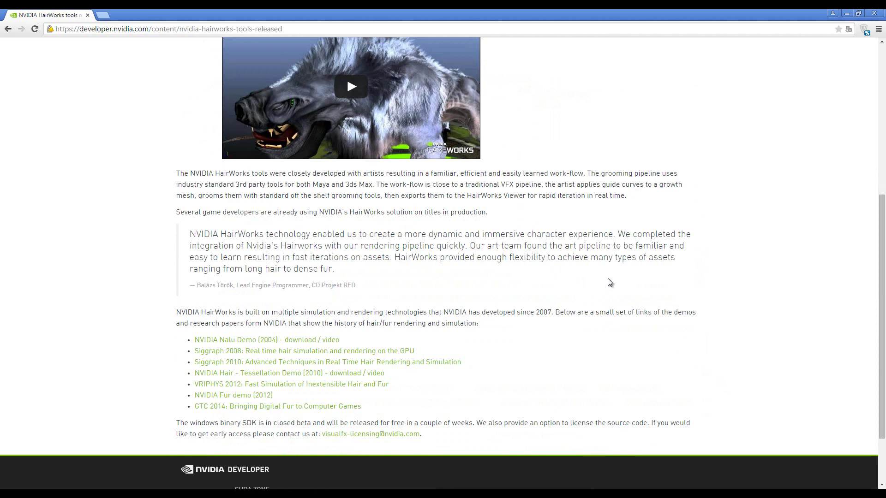
scroll(609, 282, "up", 5)
scroll(610, 281, "up", 1)
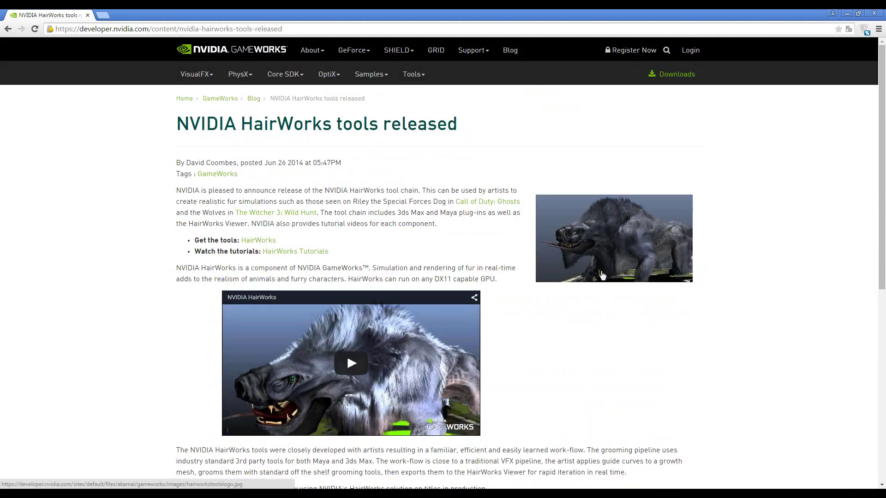
Filter the Download Center to GameWorks VisualFX and expand the NVIDIA HairWorks entry.
left_click(678, 76)
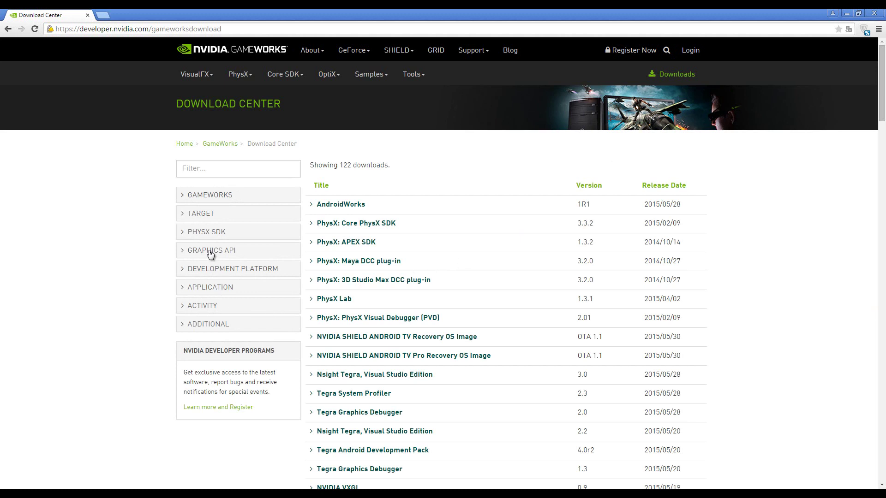
left_click(224, 195)
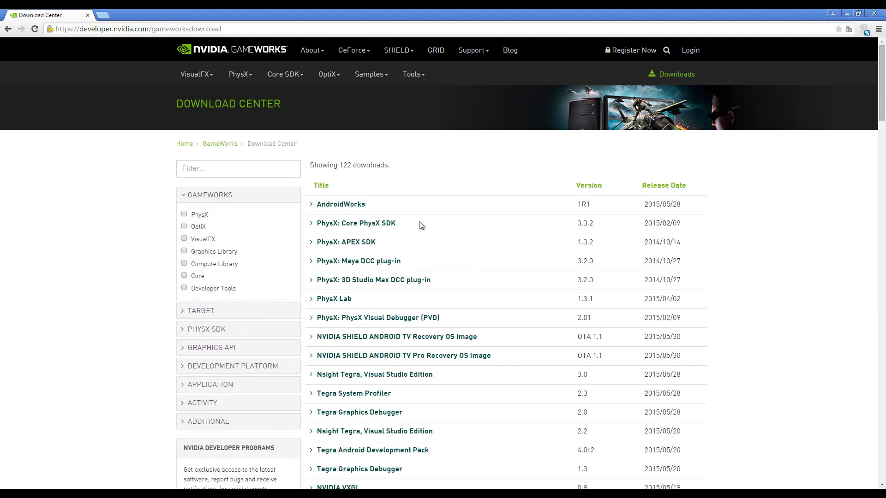
left_click(185, 238)
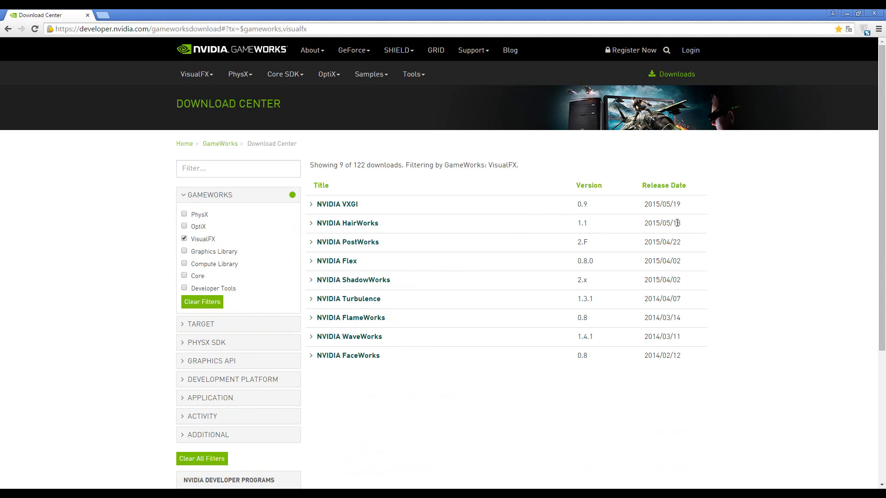
left_click(343, 225)
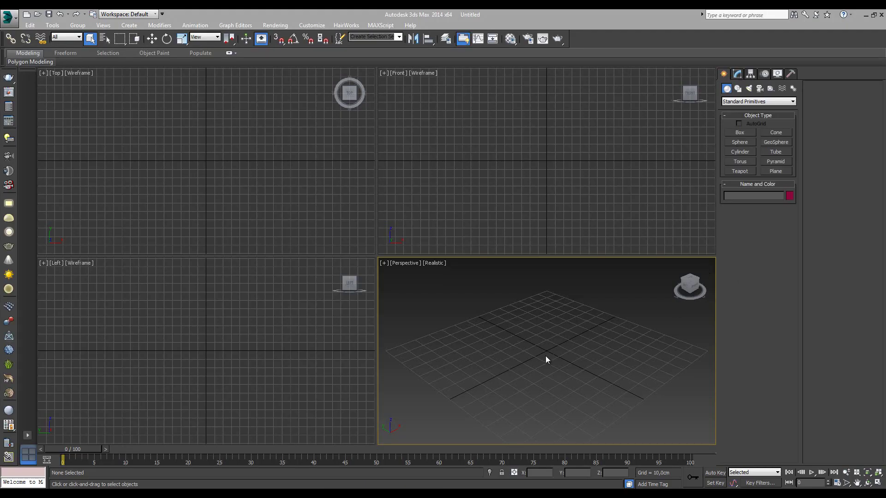
Maximize the Perspective viewport and draw a 4x4-segment plane across the grid.
key("alt+w")
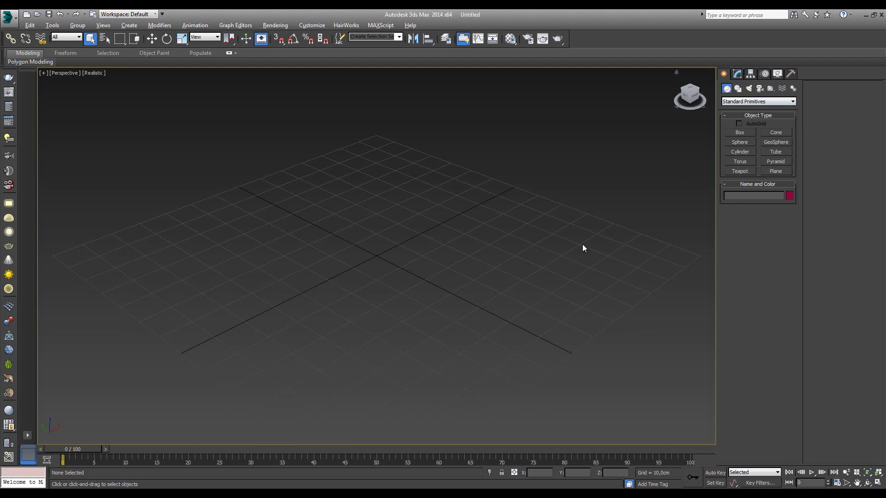
left_click(775, 171)
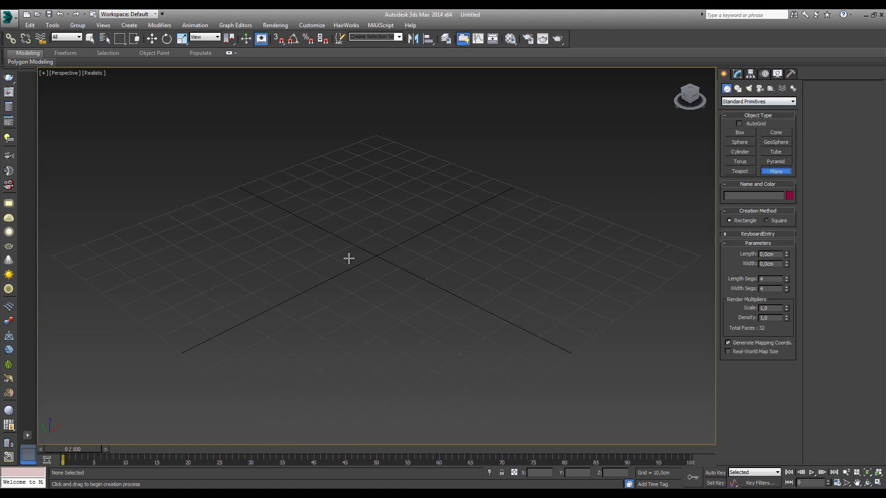
left_click_drag(278, 249, 553, 247)
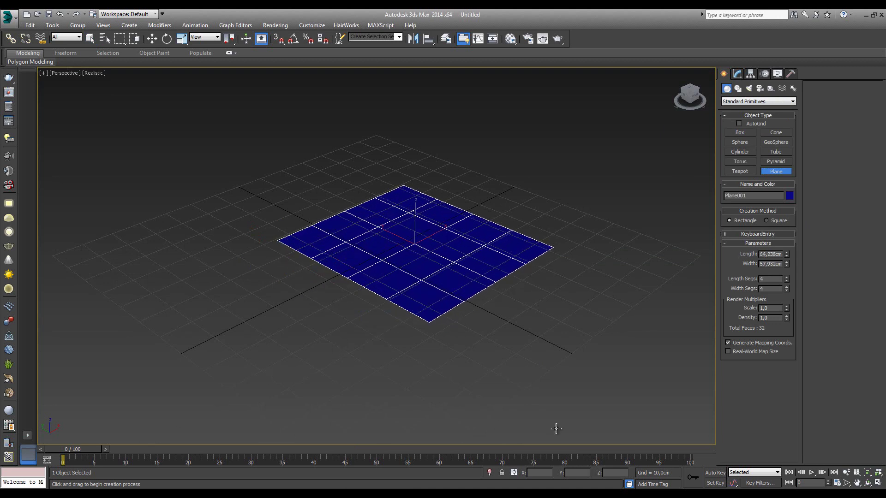
right_click(246, 156)
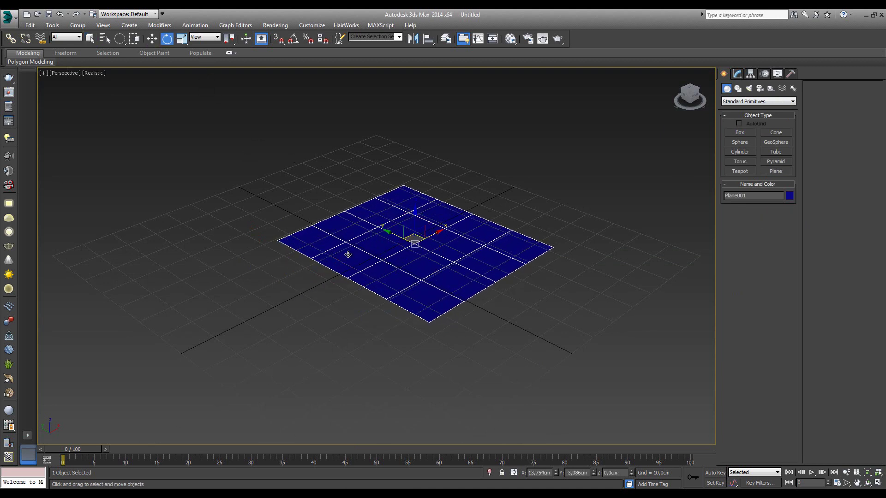
Zero the plane's X and Y position so it sits at the world origin.
key("w")
right_click(555, 473)
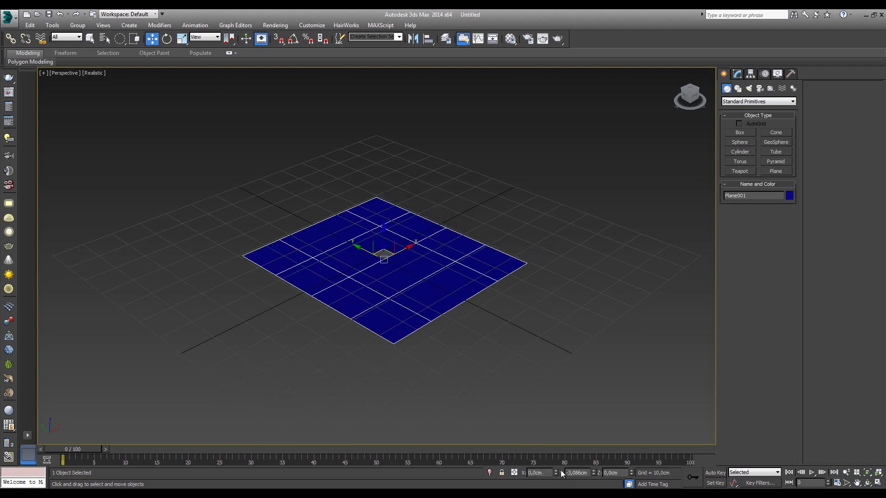
right_click(594, 472)
left_click(518, 305)
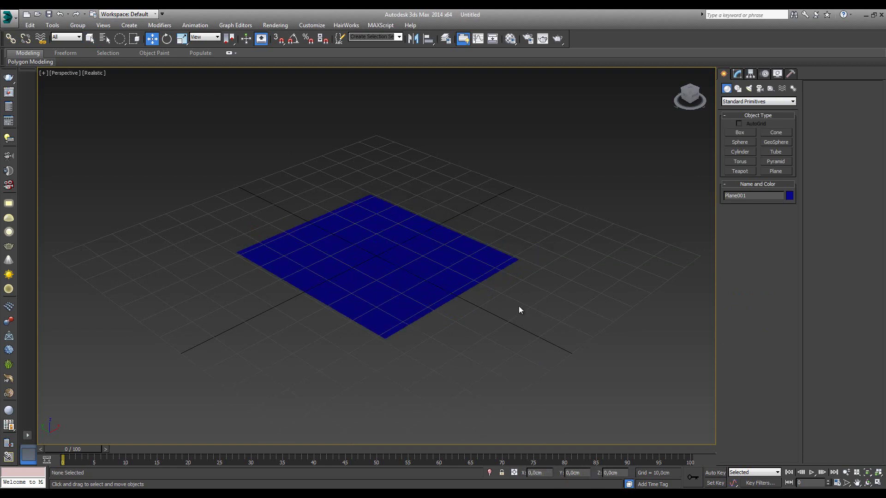
left_click(392, 254)
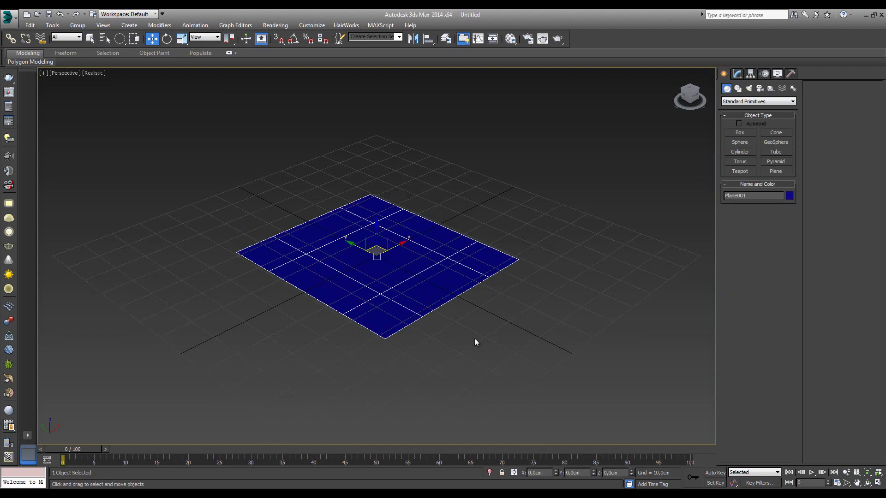
Draw a bone chain (Bone001 to Bone002) diagonally from the plane's far edge to its front.
left_click(794, 88)
left_click(747, 132)
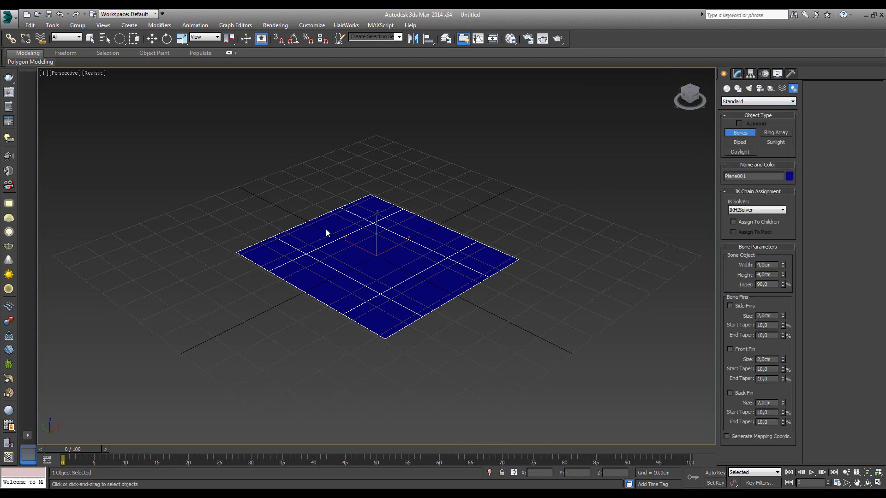
left_click(311, 223)
left_click(404, 290)
right_click(411, 294)
left_click(431, 292)
right_click(443, 297)
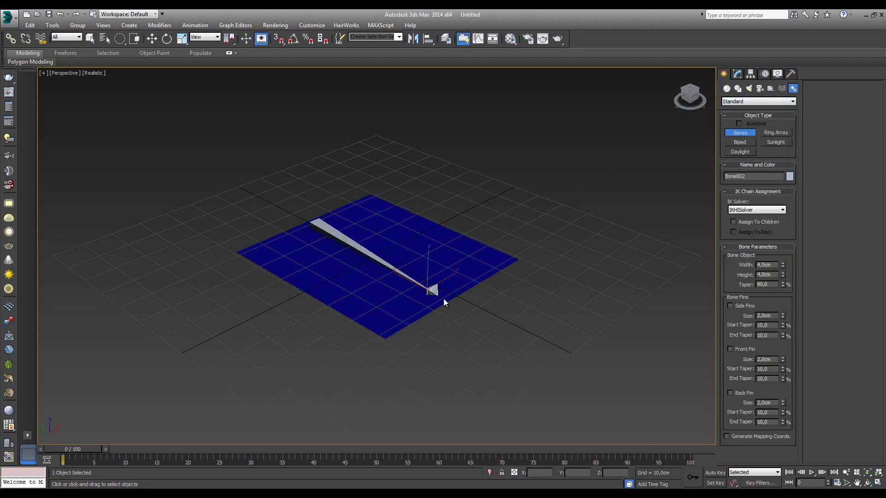
right_click(208, 99)
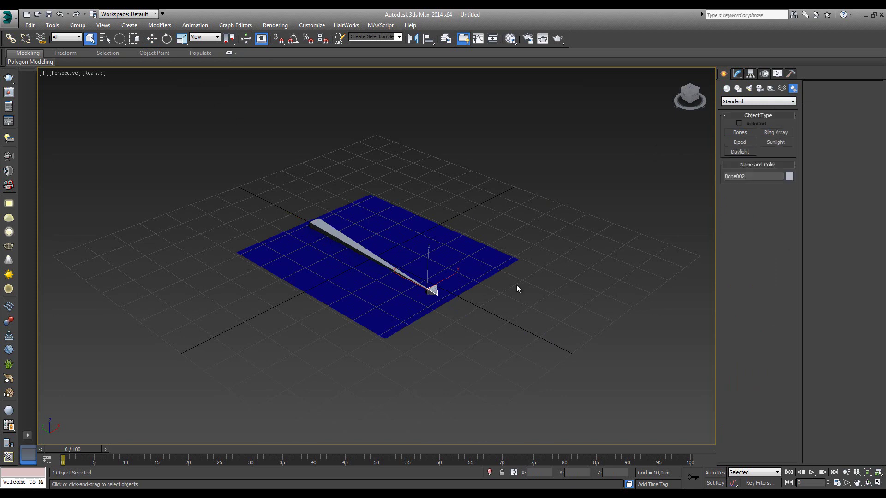
left_click(466, 241)
left_click(738, 73)
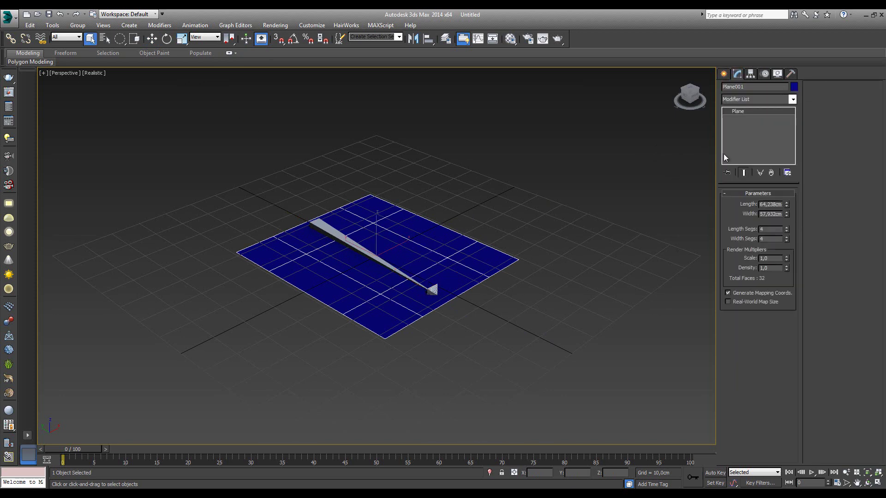
Apply a Skin modifier to Plane001 and add Bone001 and Bone002 as its bones.
left_click(793, 99)
mouse_move(793, 125)
left_mouse_down()
mouse_move(799, 369)
mouse_move(785, 255)
mouse_move(787, 325)
left_mouse_up()
scroll(754, 402, "down", 1)
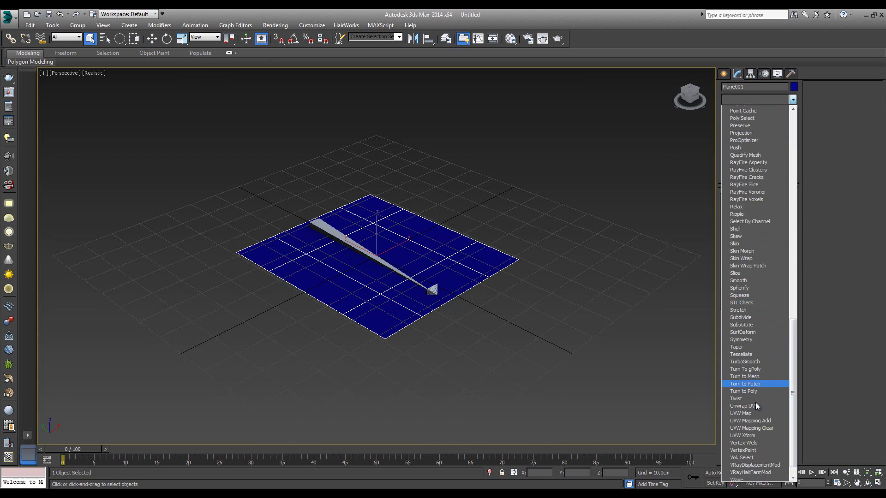
scroll(755, 403, "up", 2)
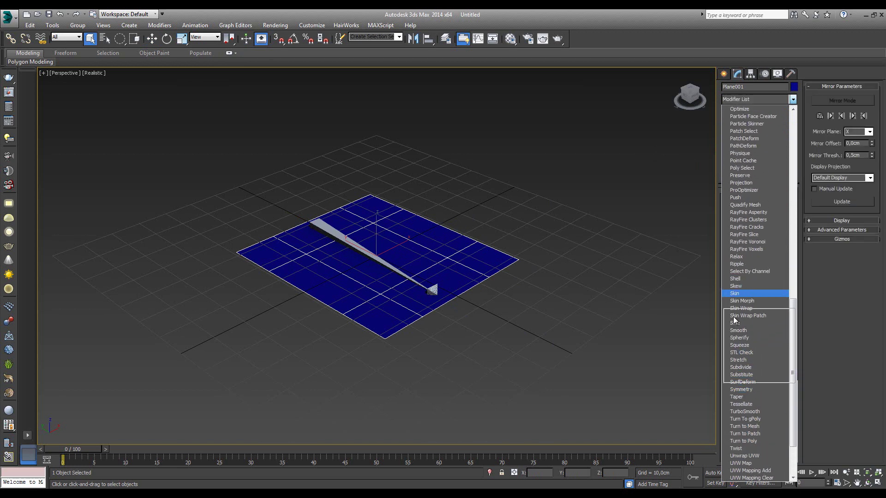
left_click(738, 294)
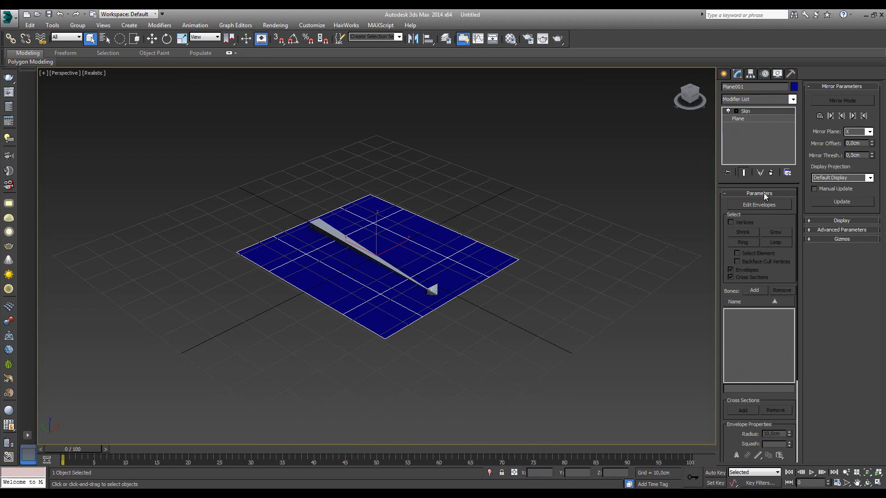
left_click(752, 291)
key("ctrl+a")
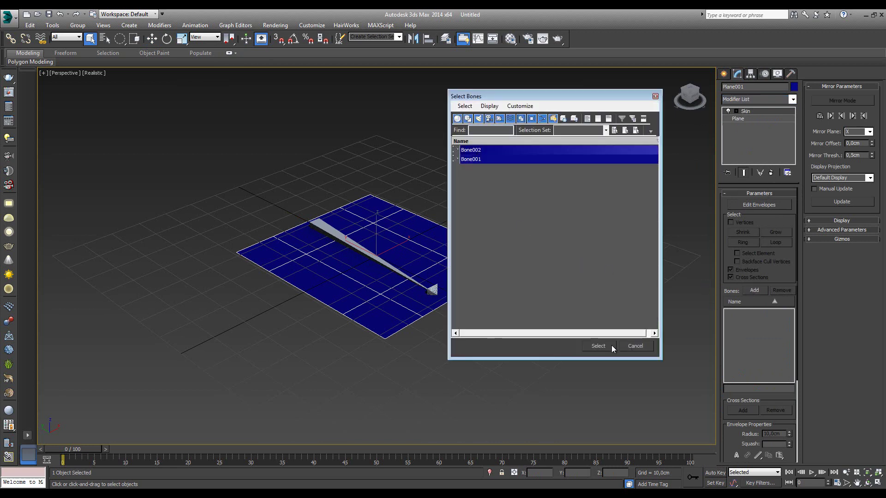
left_click(598, 346)
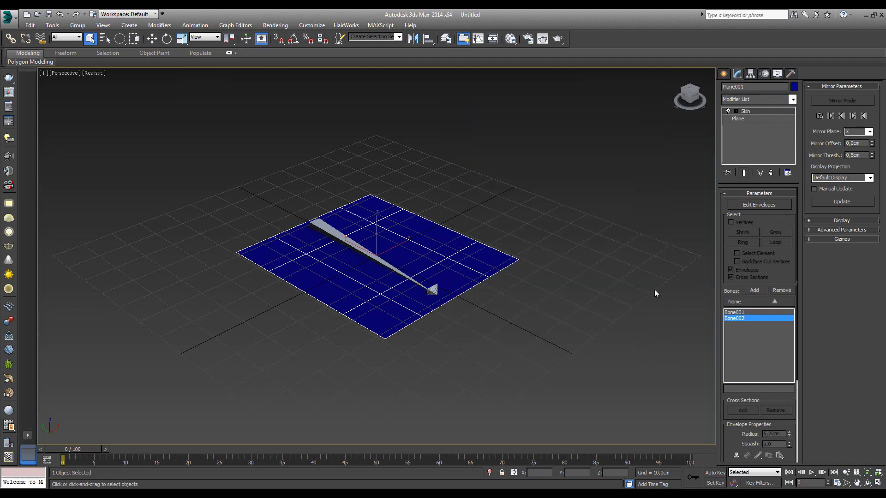
left_click(791, 100)
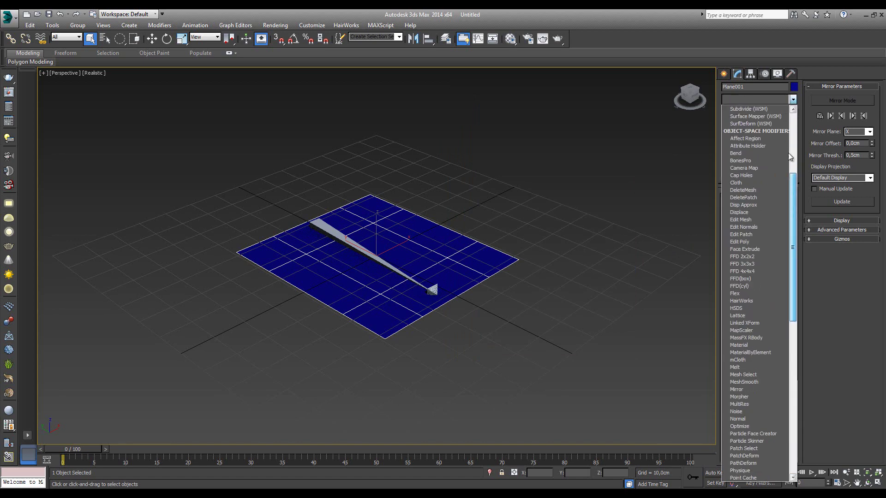
Apply Hair and Fur (WSM) to Plane001 and convert its hair guides to splines.
scroll(789, 157, "up", 7)
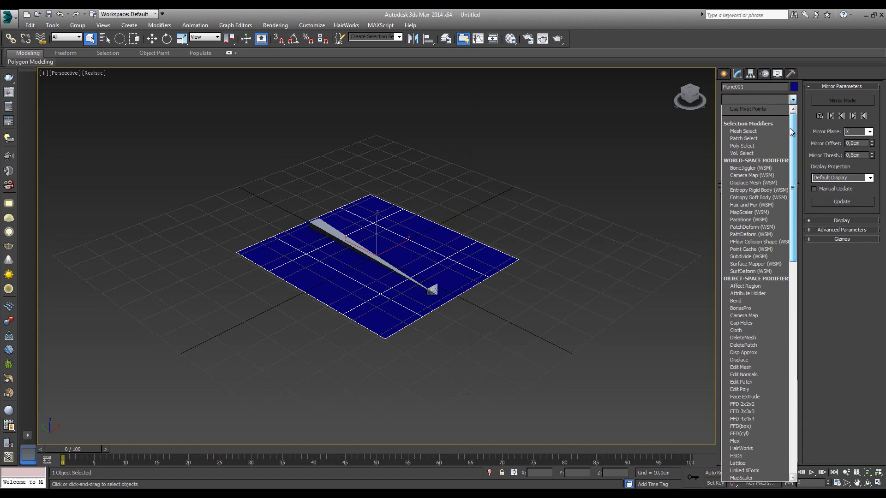
left_click(747, 205)
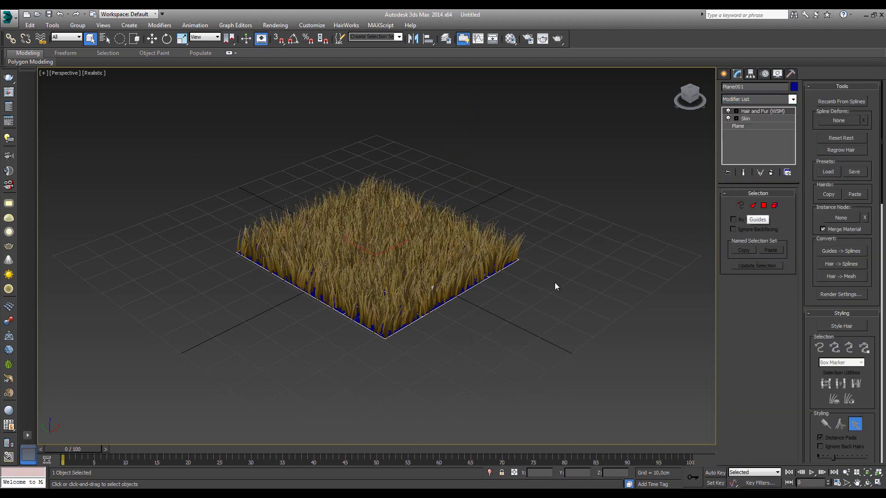
left_click(827, 85)
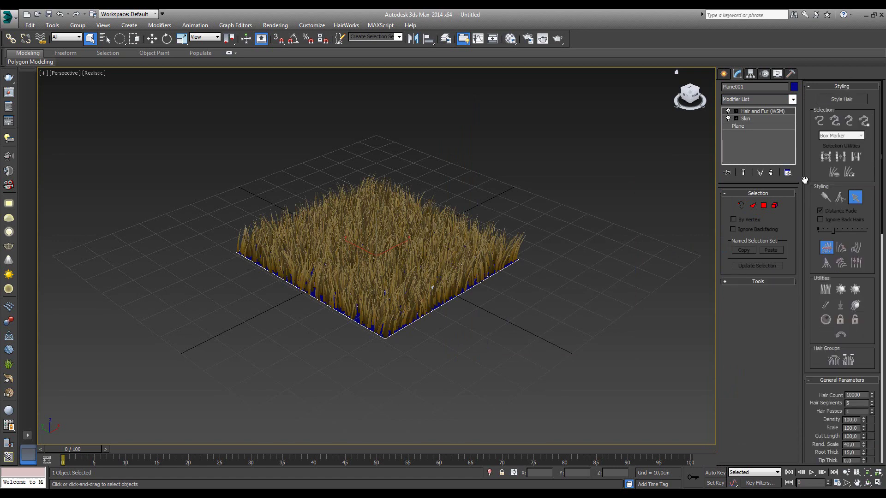
left_click(738, 282)
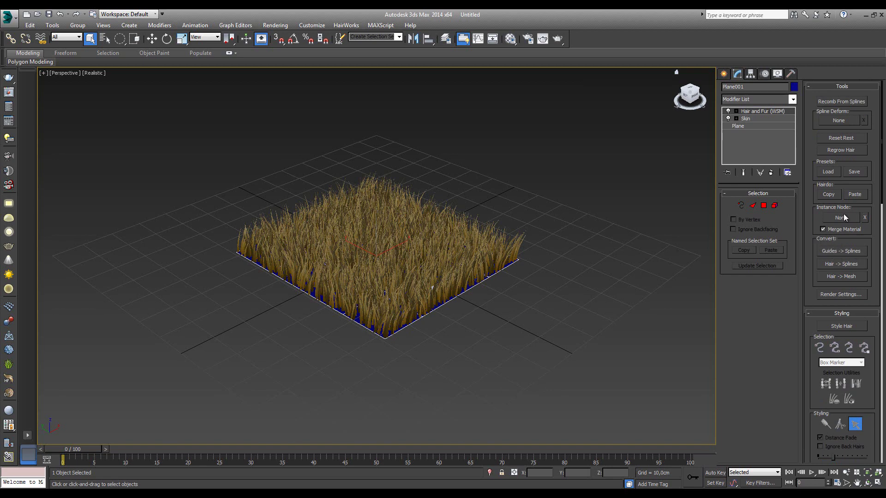
left_click(834, 250)
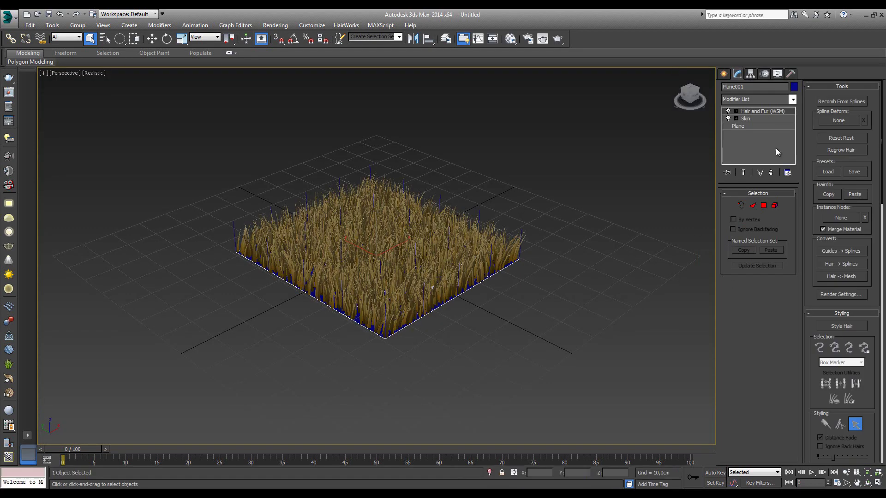
Add a HairWorks modifier to Plane001 and pick Line001 as its guides.
left_click(344, 26)
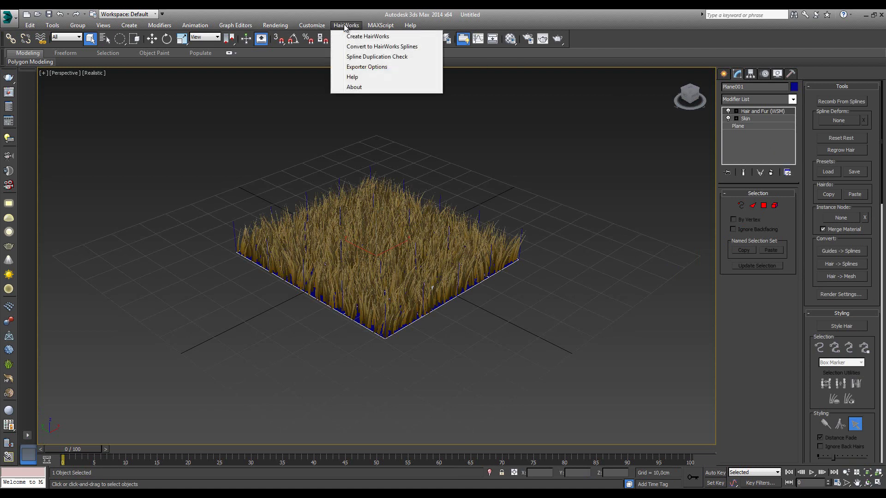
left_click(365, 34)
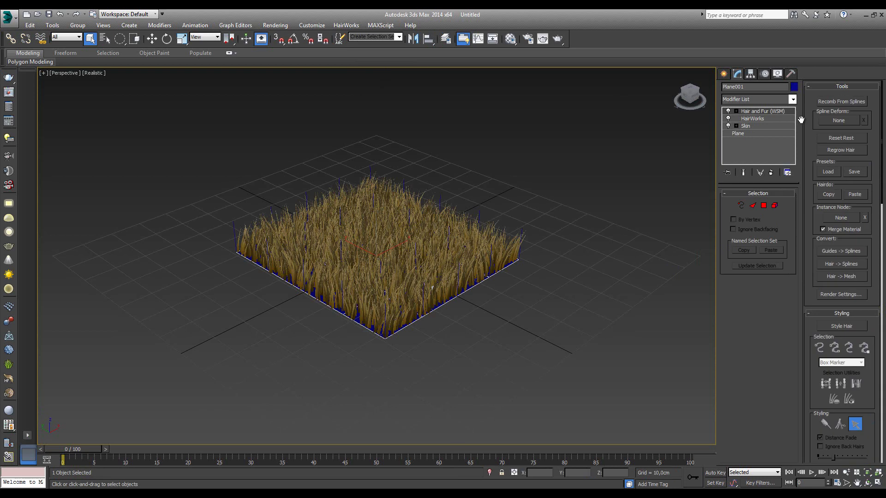
left_click(776, 119)
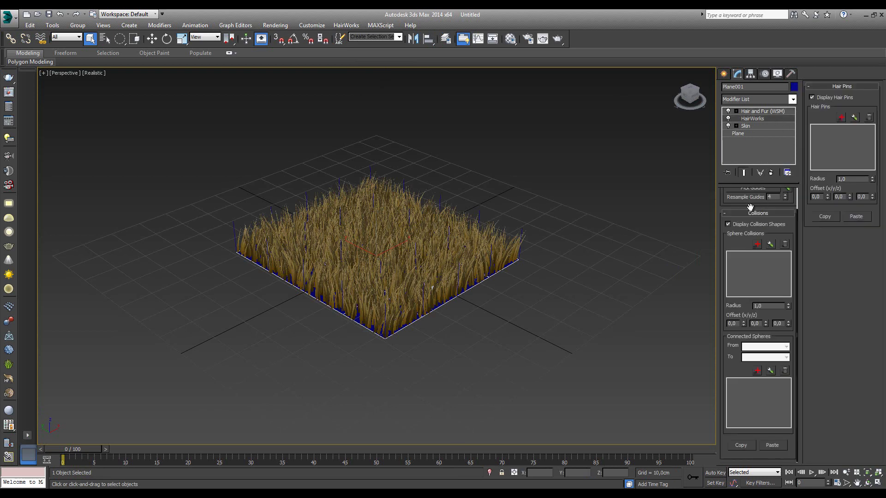
scroll(750, 207, "up", 2)
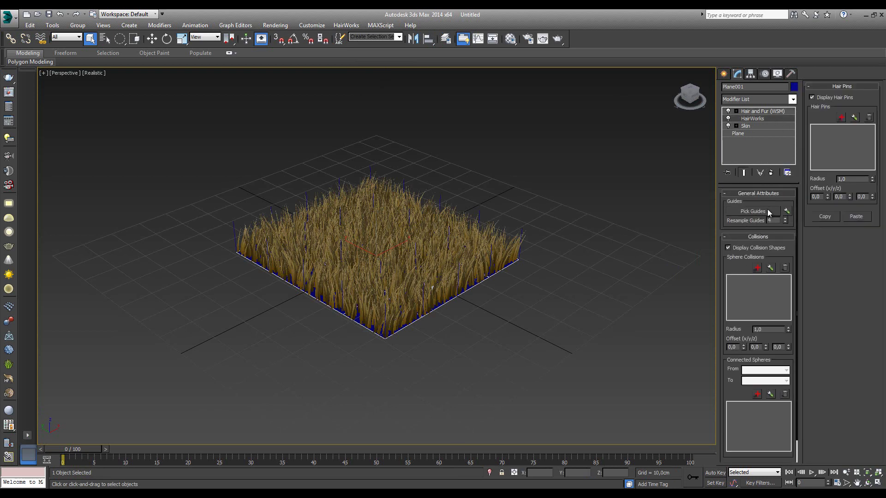
left_click(786, 212)
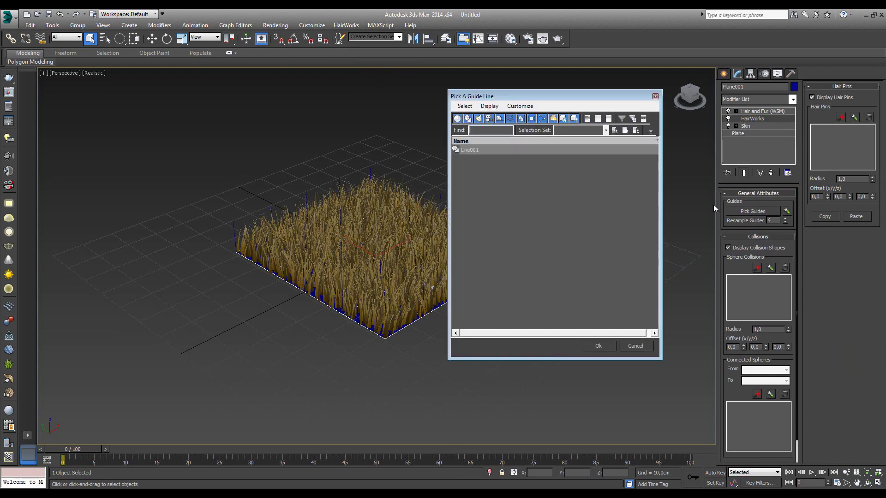
left_click(469, 152)
left_click(605, 347)
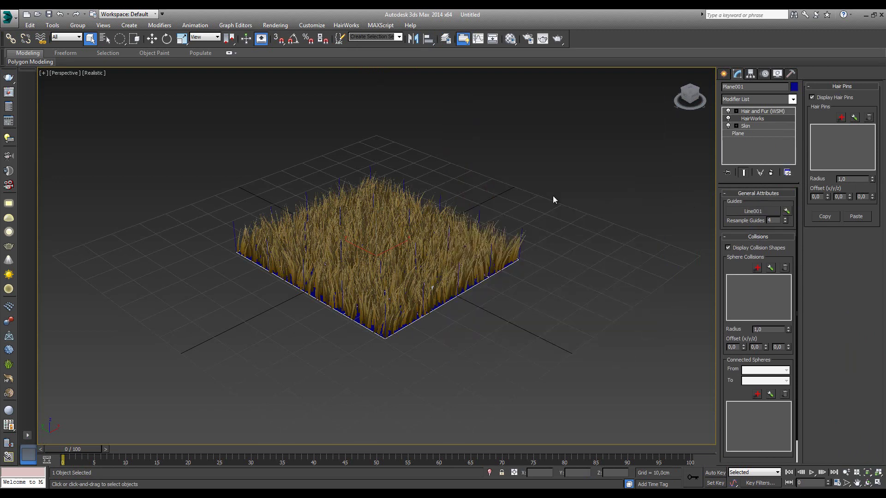
Set the Hair and Fur dynamics Collisions to Polygon, then reselect the HairWorks modifier.
left_click(757, 111)
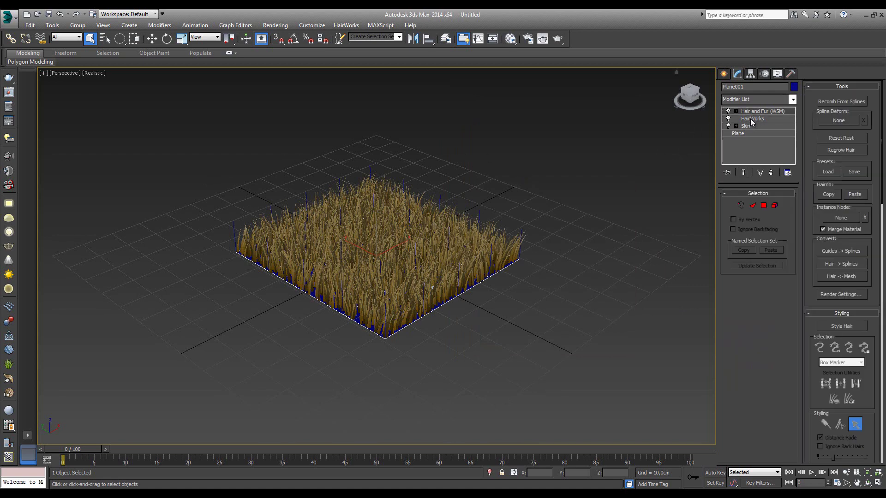
left_click(751, 120)
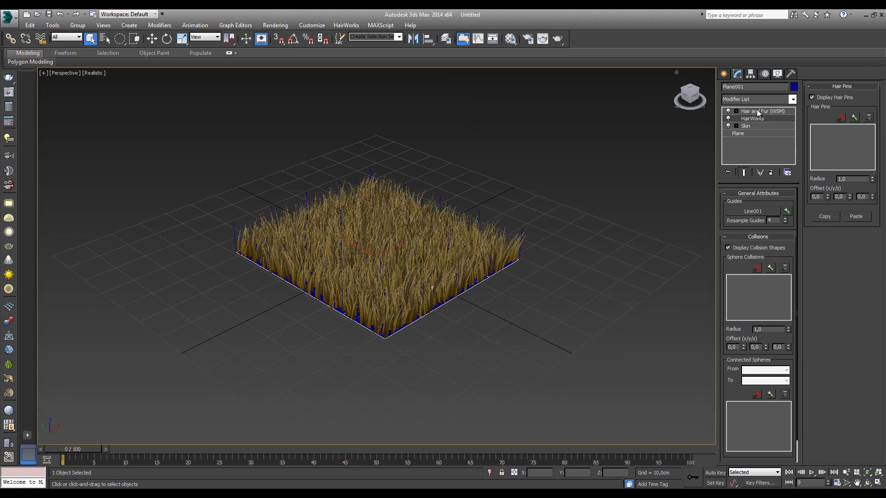
left_click(757, 111)
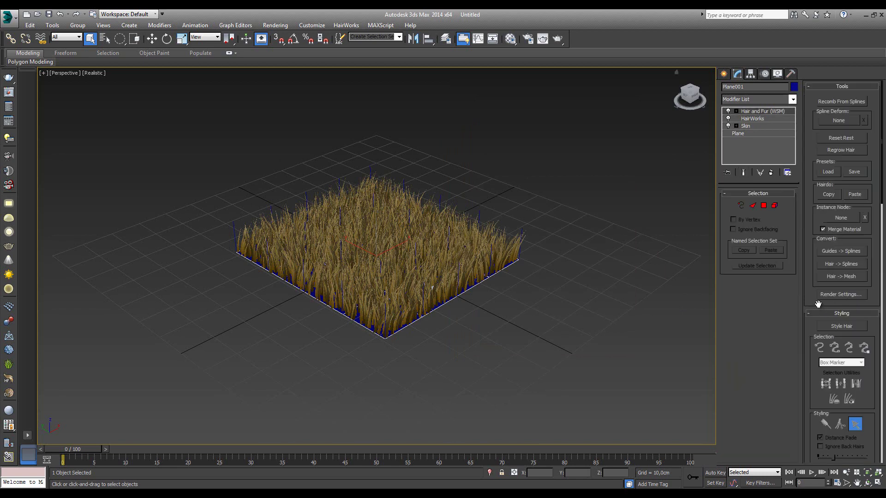
scroll(818, 304, "down", 5)
scroll(818, 304, "down", 5)
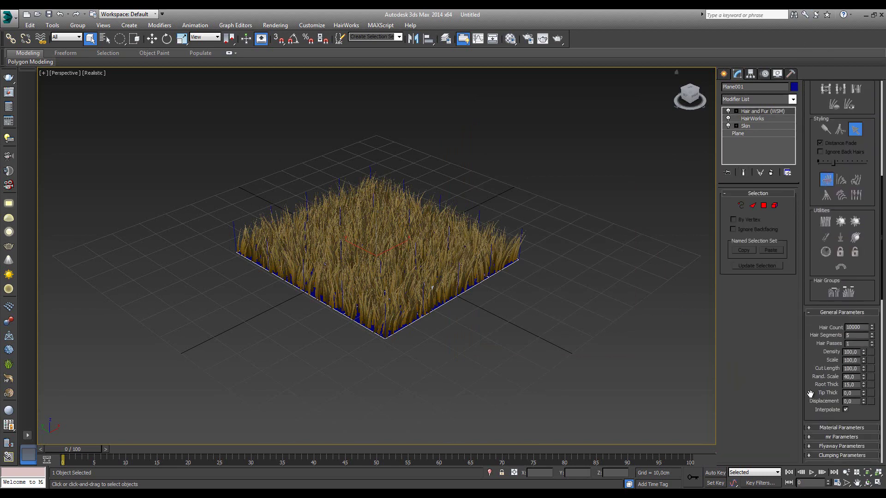
scroll(821, 360, "down", 2)
scroll(844, 277, "down", 5)
scroll(858, 222, "down", 4)
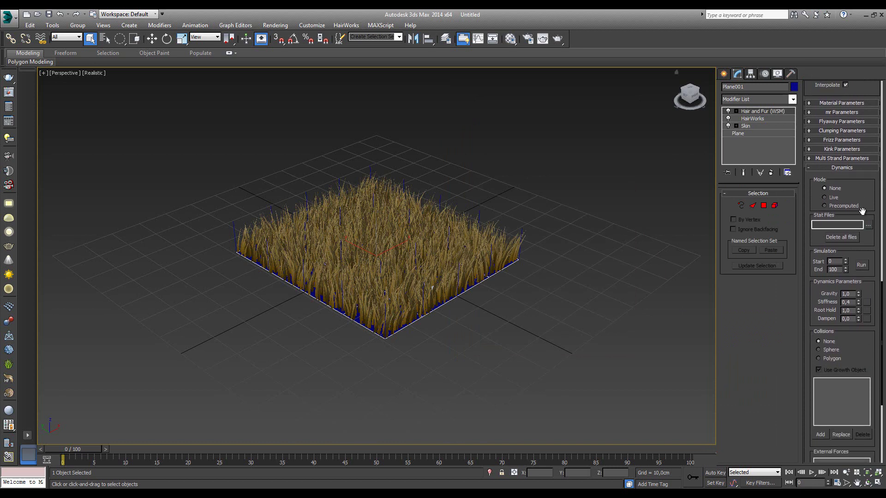
left_click(821, 359)
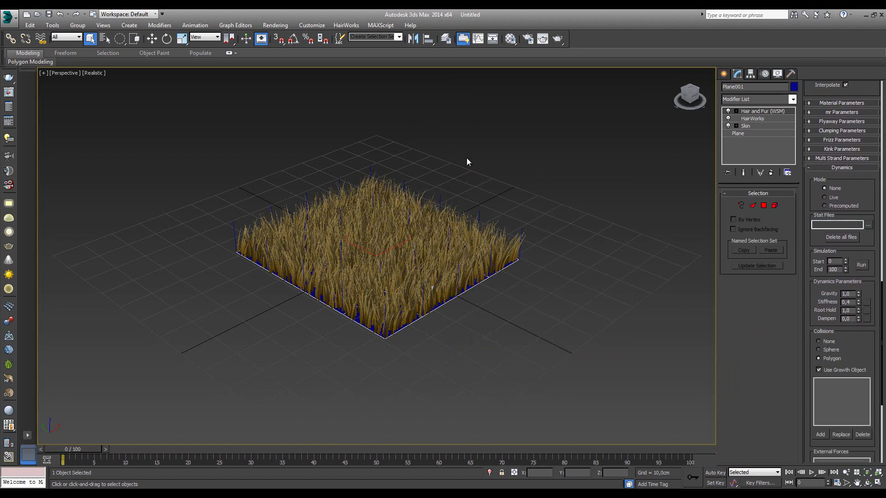
middle_click_drag(467, 159, 468, 167)
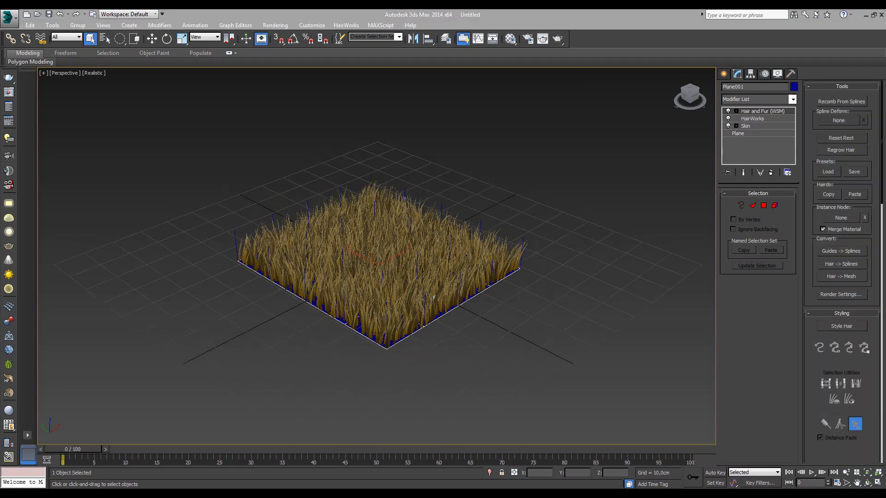
left_click(756, 120)
Export the selected grass as a HairWorks Apx/Apb file named tut_hail_H.
left_click(8, 17)
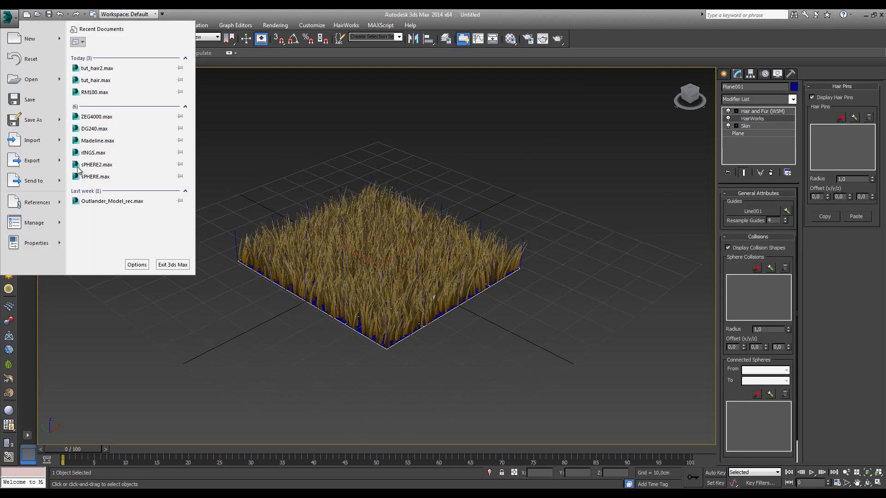
mouse_move(60, 163)
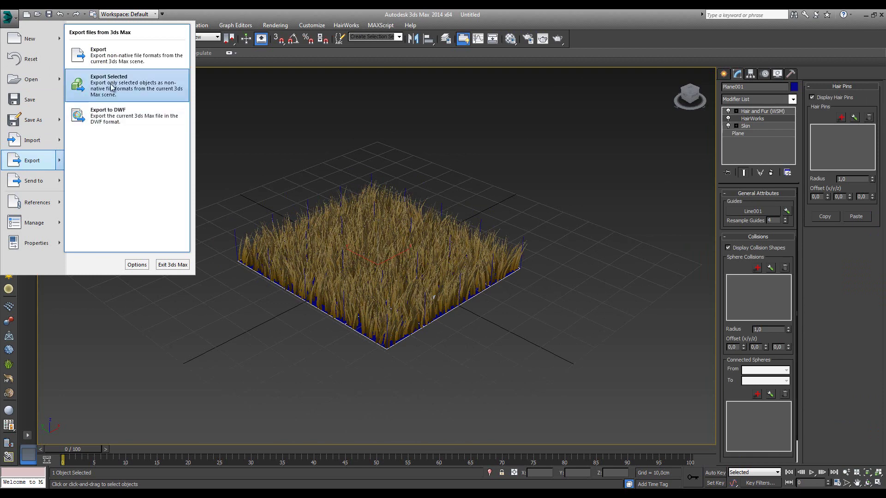
left_click(111, 87)
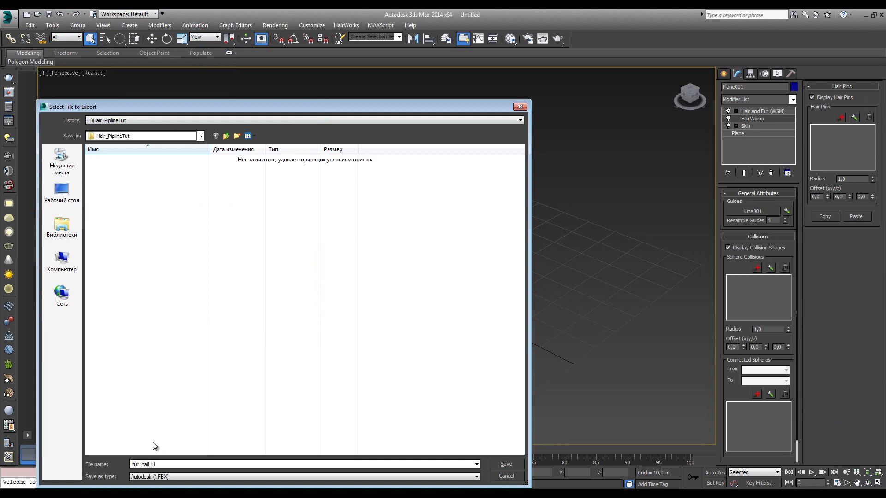
left_click(447, 476)
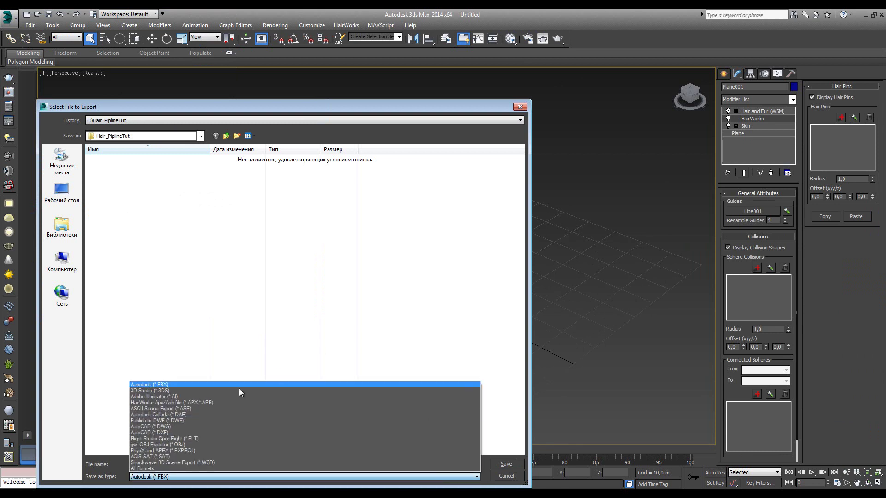
left_click(161, 404)
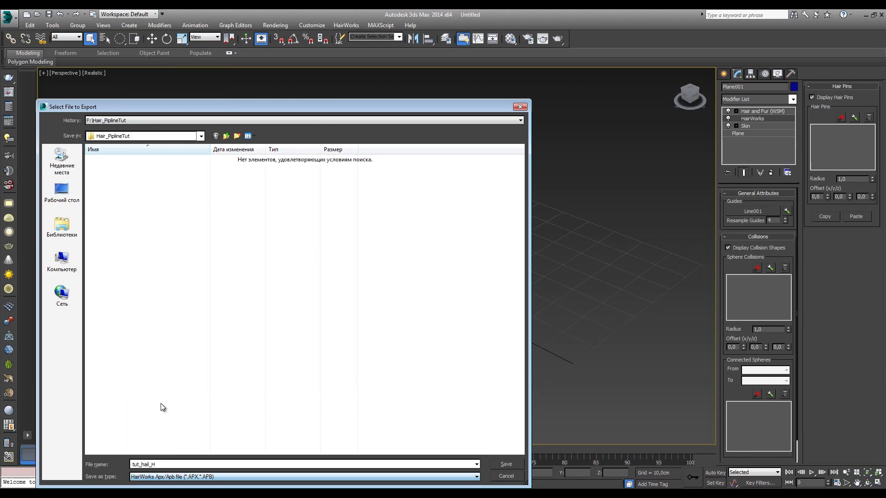
left_click(501, 464)
left_click(421, 302)
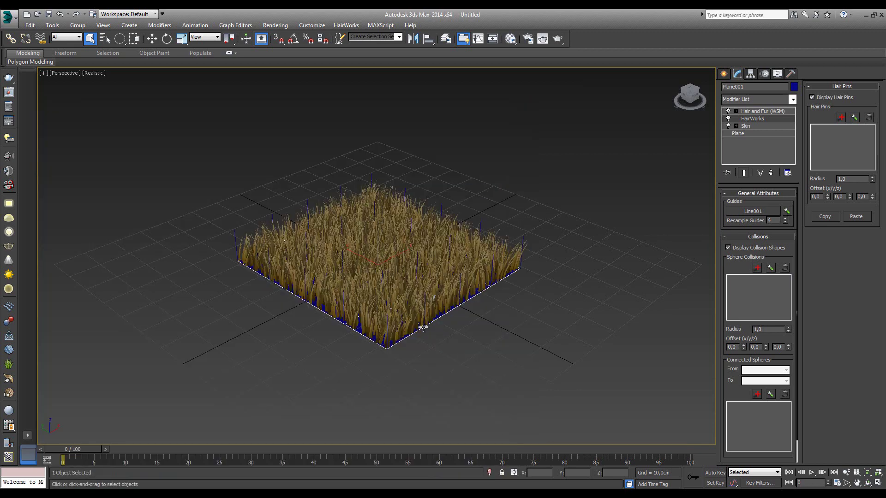
left_click(5, 18)
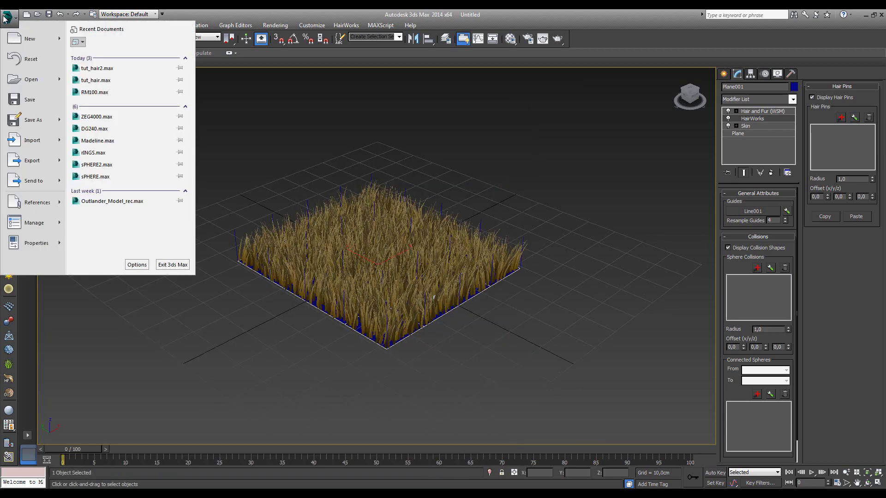
Export the scene to Hair_PiplineTut as an Autodesk (*.FBX) file, accepting the export settings and warnings.
left_click(41, 165)
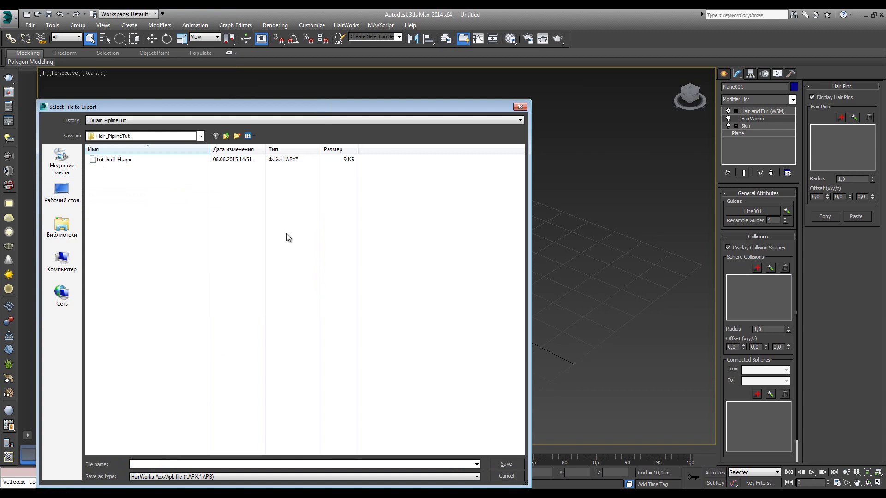
type("Tut_")
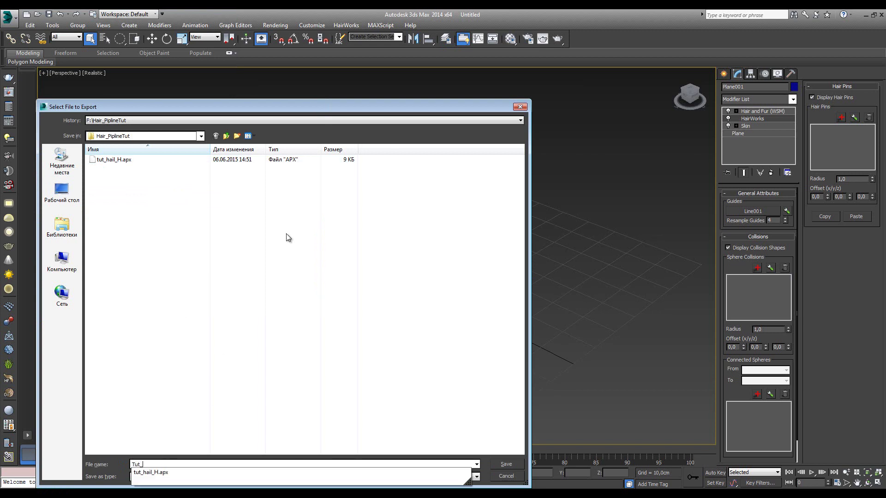
type("hair_")
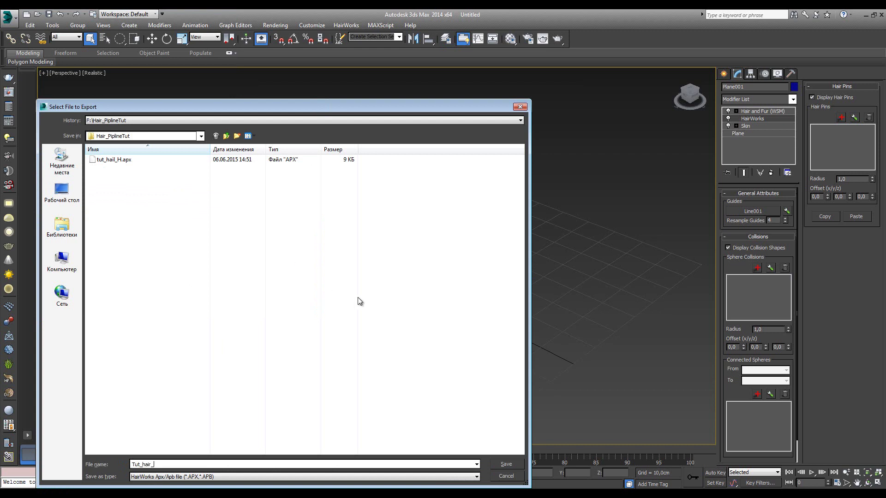
left_click(478, 475)
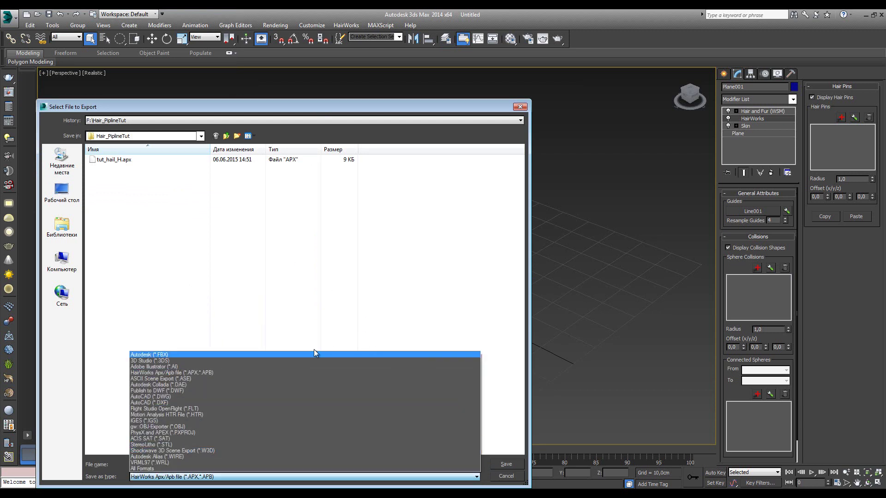
left_click(253, 353)
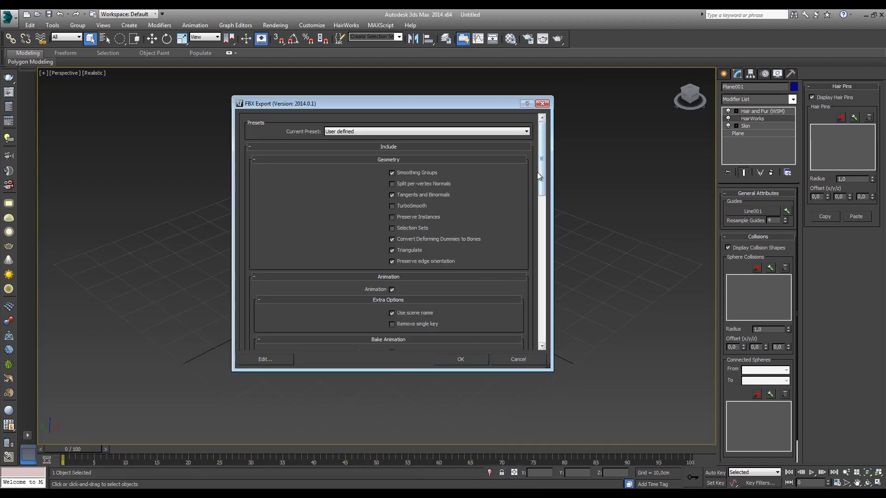
mouse_move(538, 174)
left_mouse_down()
mouse_move(549, 303)
mouse_move(538, 280)
mouse_move(530, 334)
left_mouse_up()
left_click(478, 364)
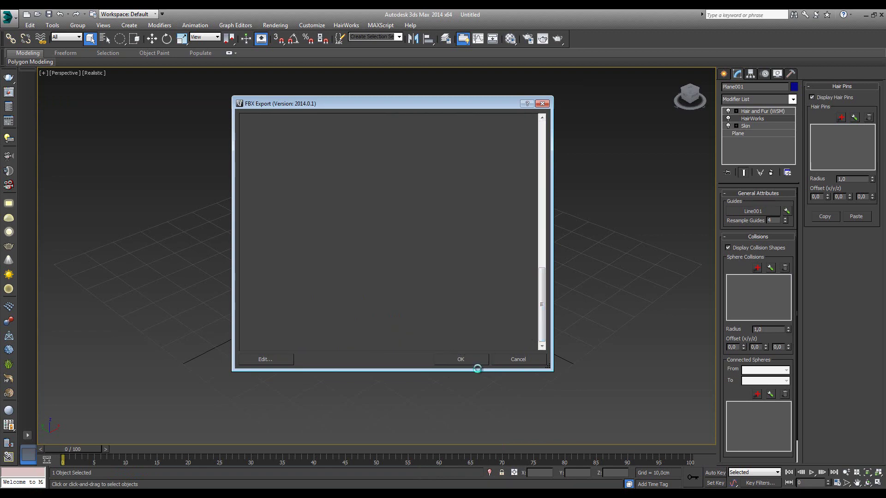
left_click(591, 394)
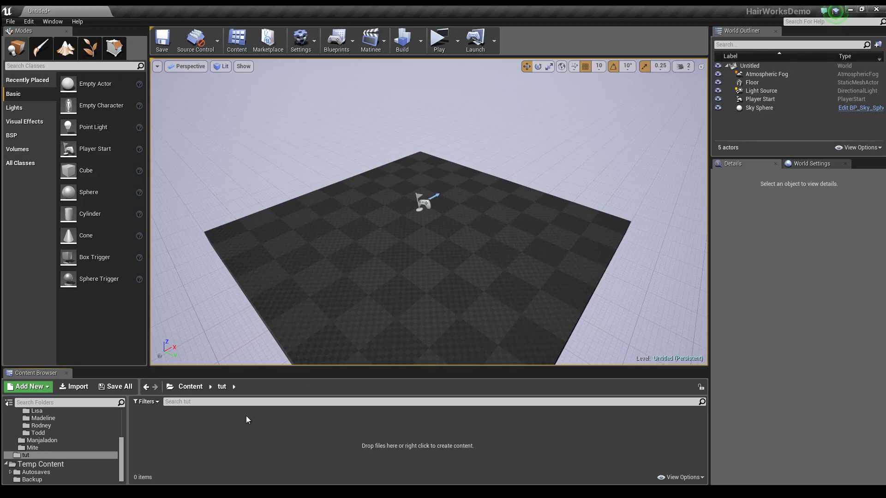
Import Tut_hair_w.FBX into the tut folder using Import All.
right_click(215, 437)
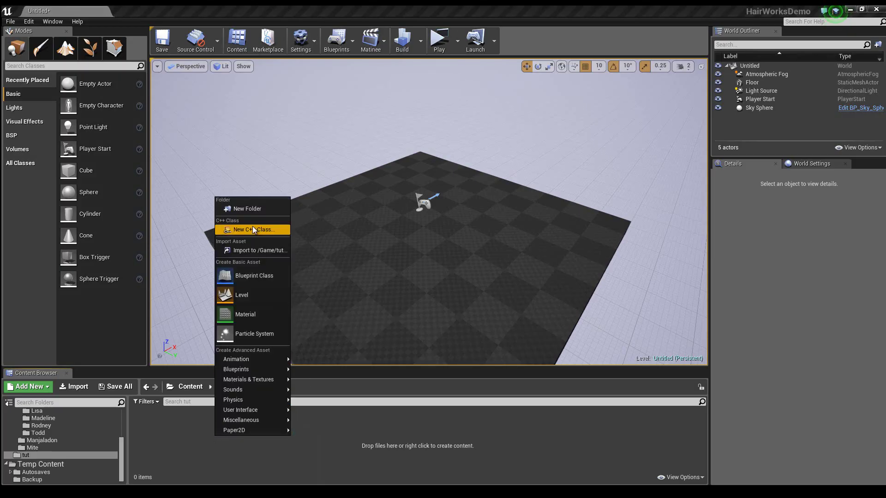
left_click(255, 251)
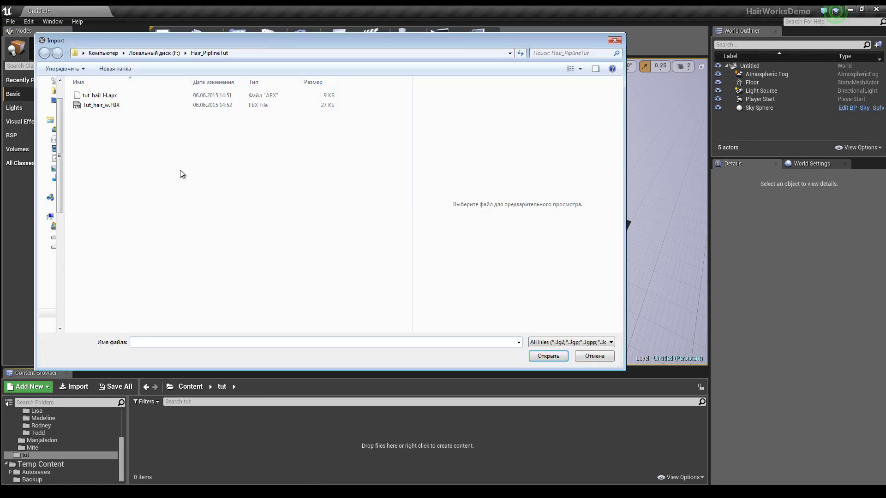
left_click(94, 106)
left_click(548, 357)
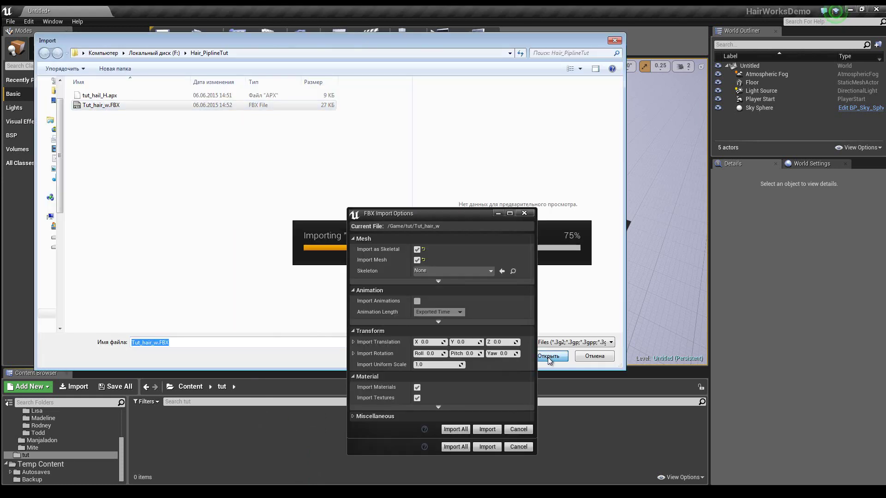
left_click(438, 282)
left_click_drag(479, 213, 503, 127)
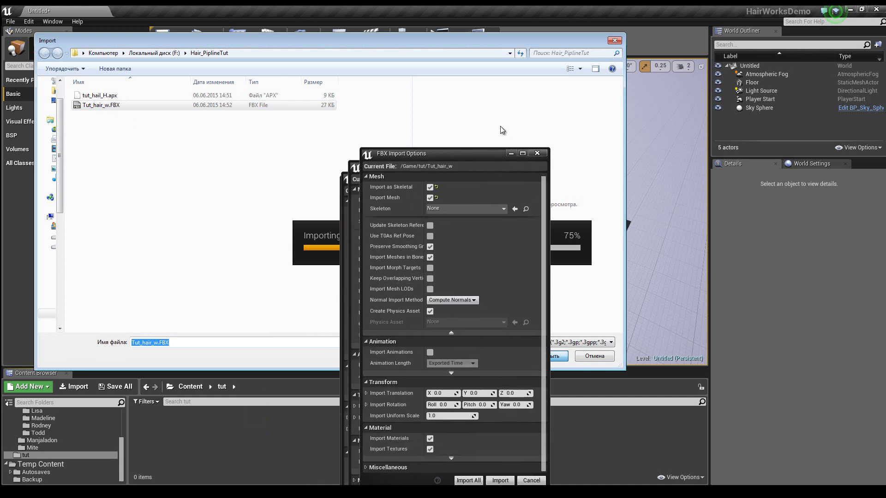
left_click(499, 451)
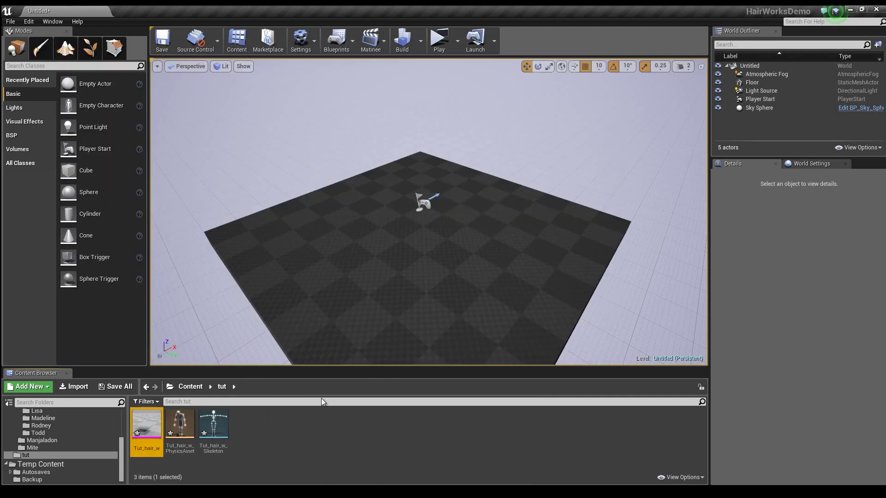
left_click(257, 445)
Import the tut_hail_H.apx hair asset into the tut folder.
right_click(262, 441)
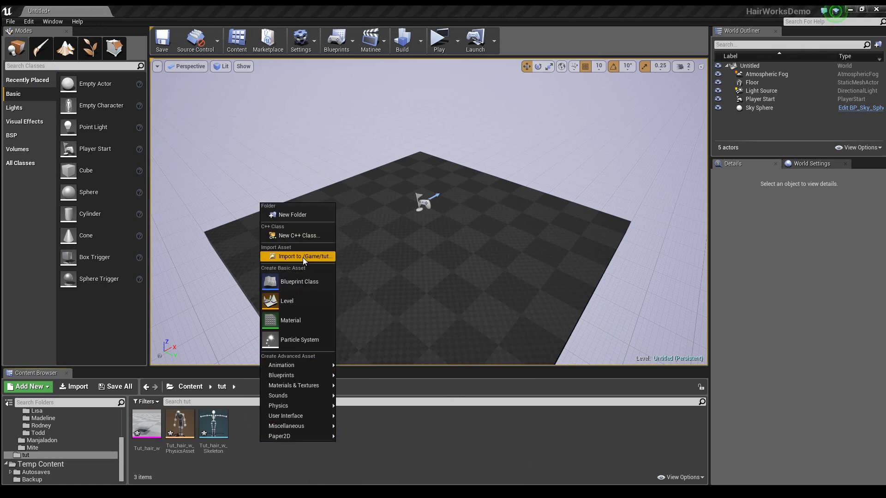
left_click(303, 257)
left_click(107, 97)
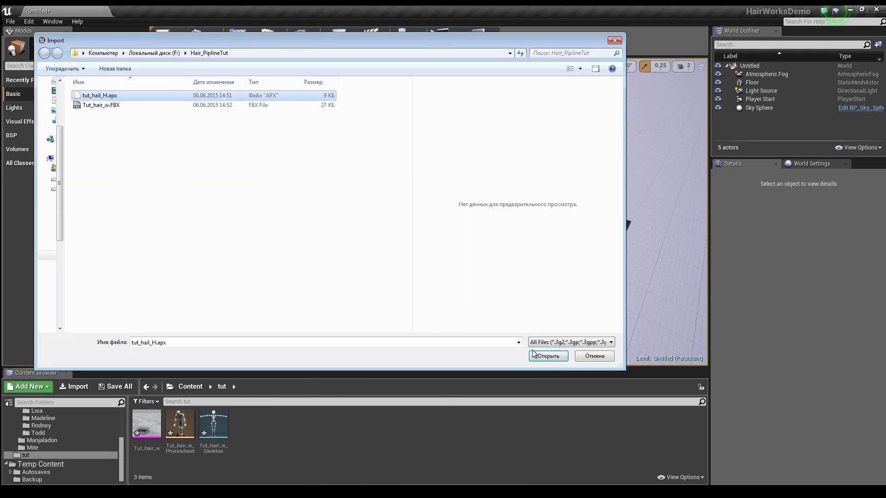
left_click(548, 360)
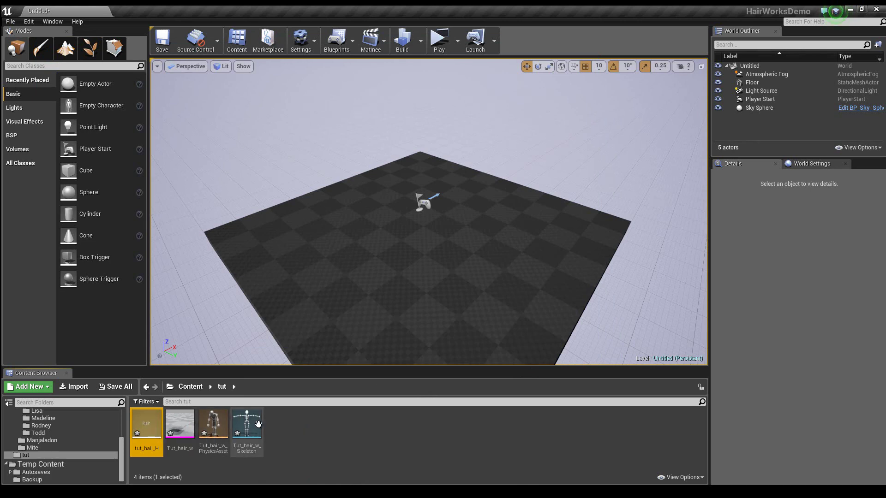
left_click(301, 437)
Create an Actor Blueprint Class in tut and name it tut_hair_01.
right_click(303, 433)
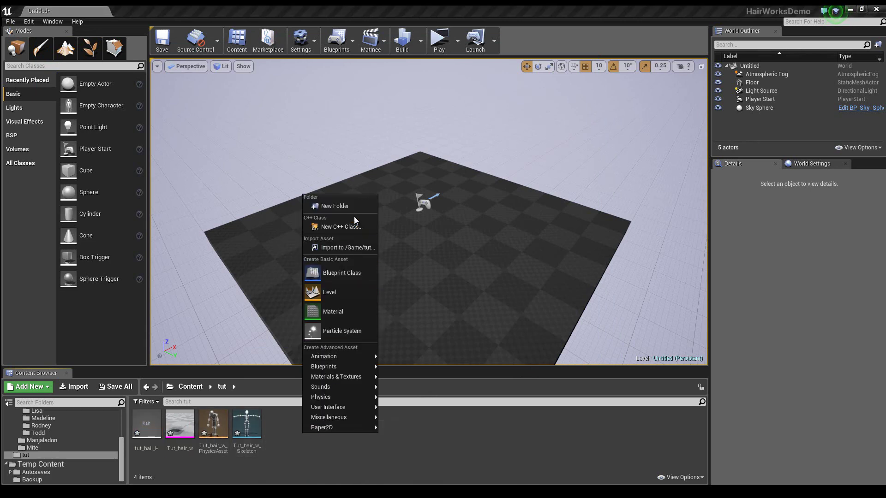
left_click(355, 273)
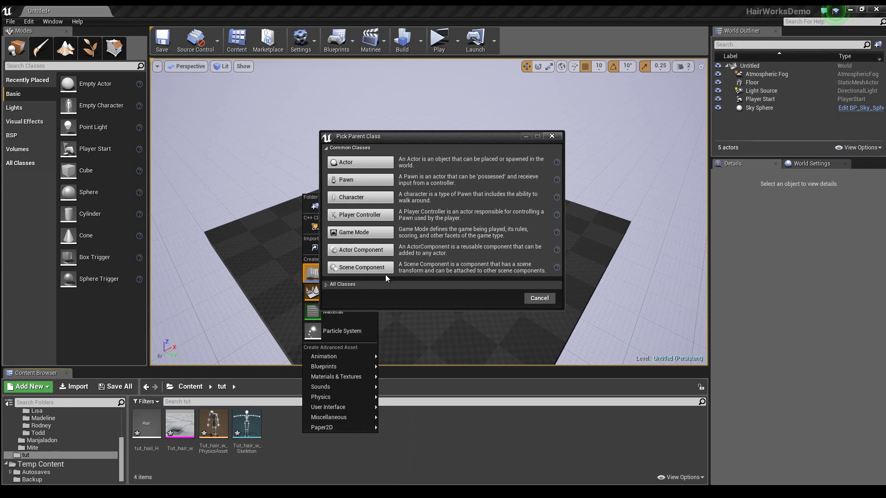
left_click(374, 165)
type("tut_hair_")
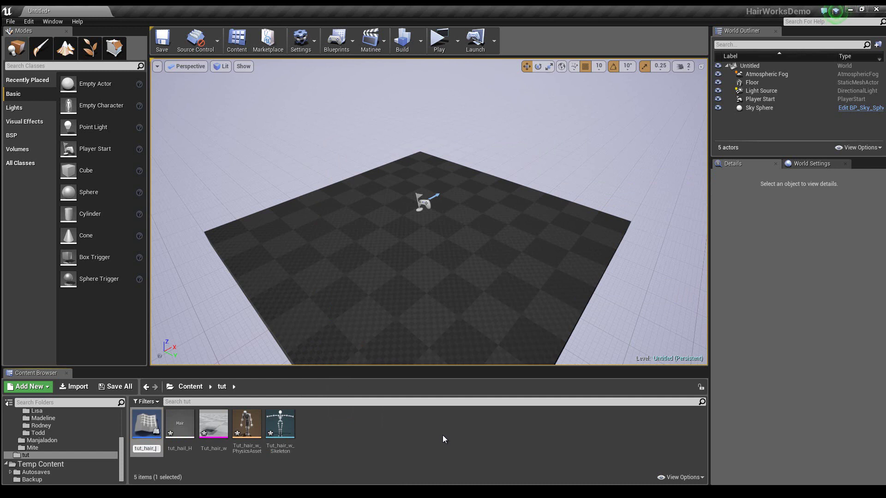
type("w")
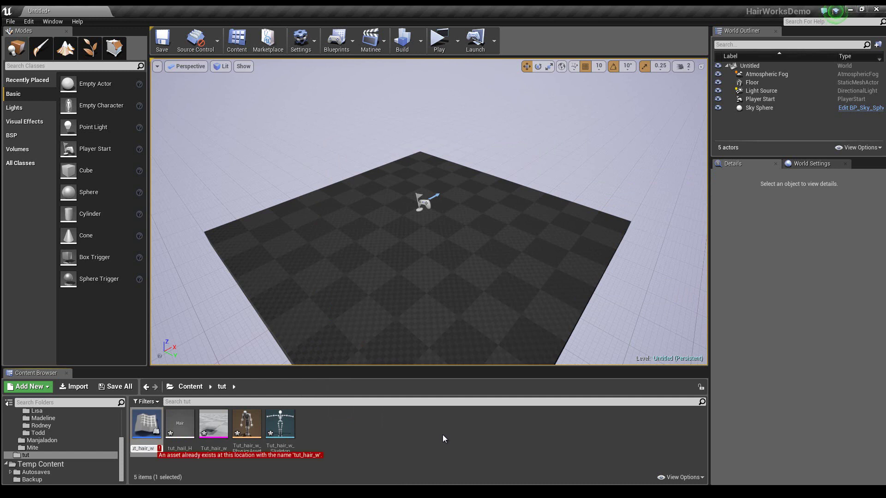
key("BackSpace")
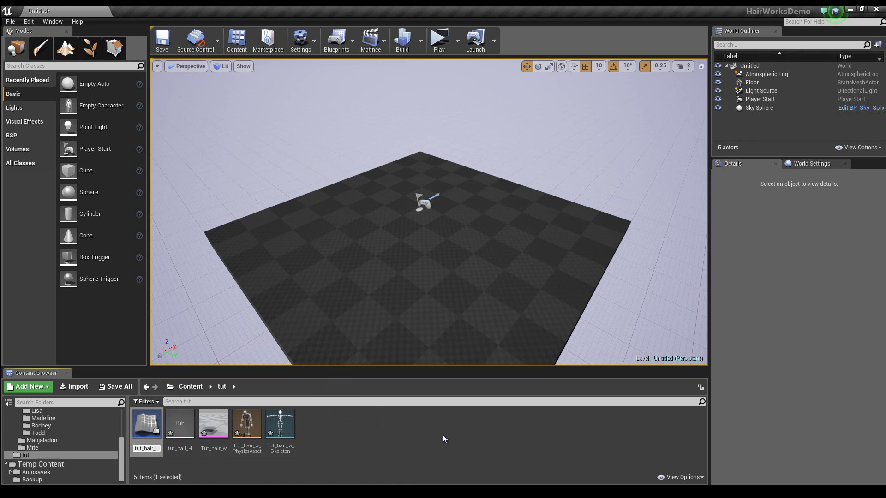
type("01")
key("Return")
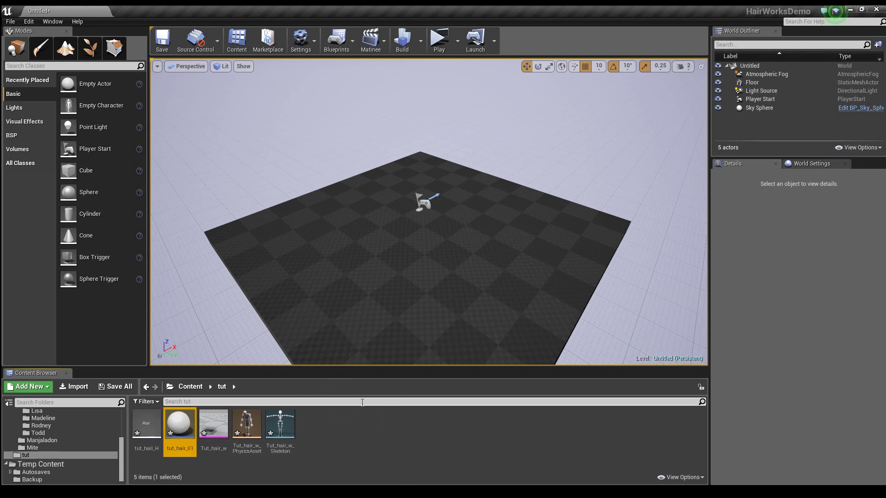
Open tut_hair_01 and drop Tut_hair_w into its Components panel under DefaultSceneRoot.
double_click(175, 421)
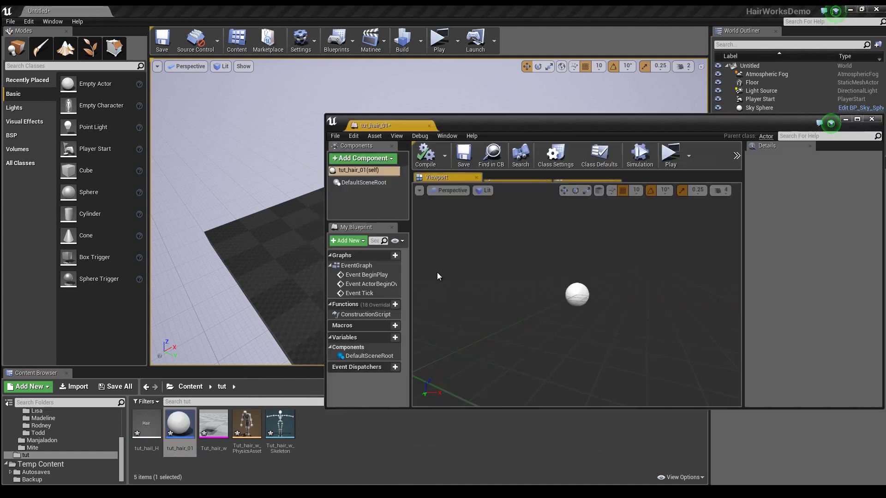
left_click_drag(552, 123, 513, 86)
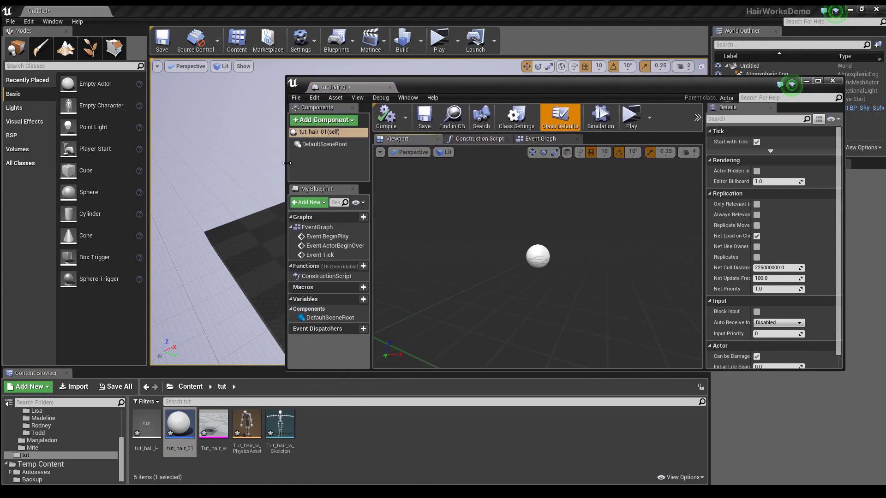
left_click_drag(286, 163, 456, 184)
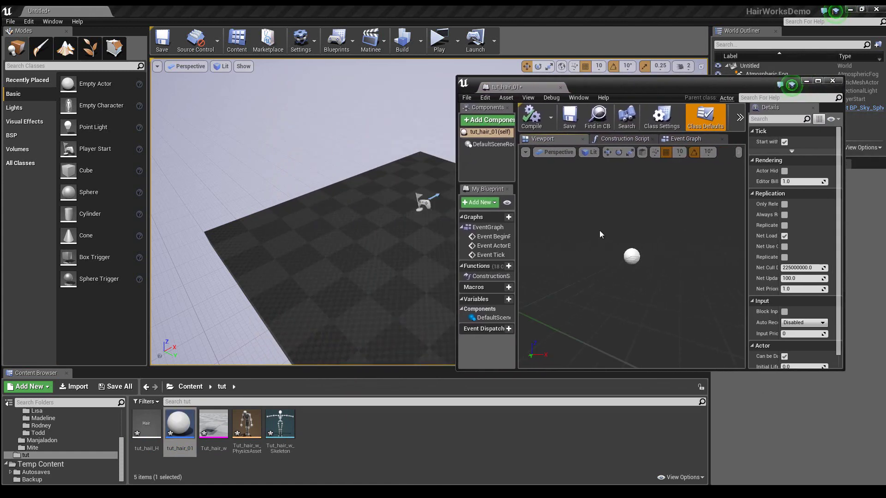
left_click_drag(214, 423, 488, 160)
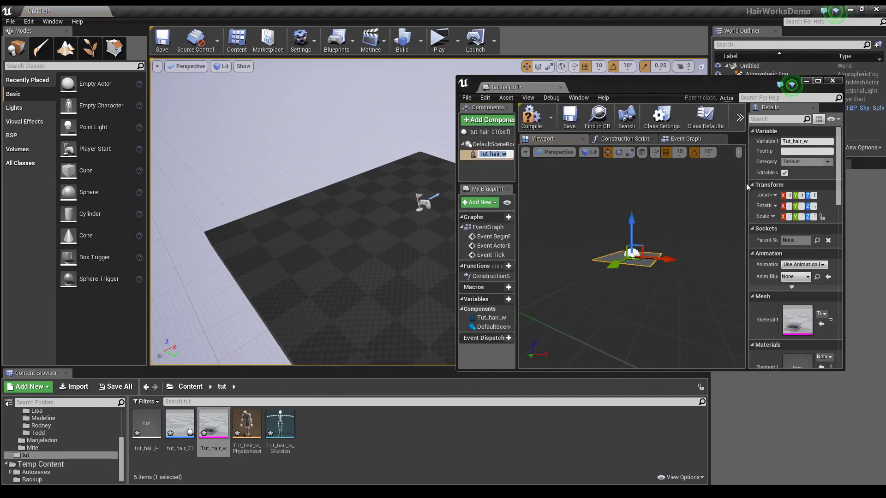
left_click_drag(727, 90, 596, 121)
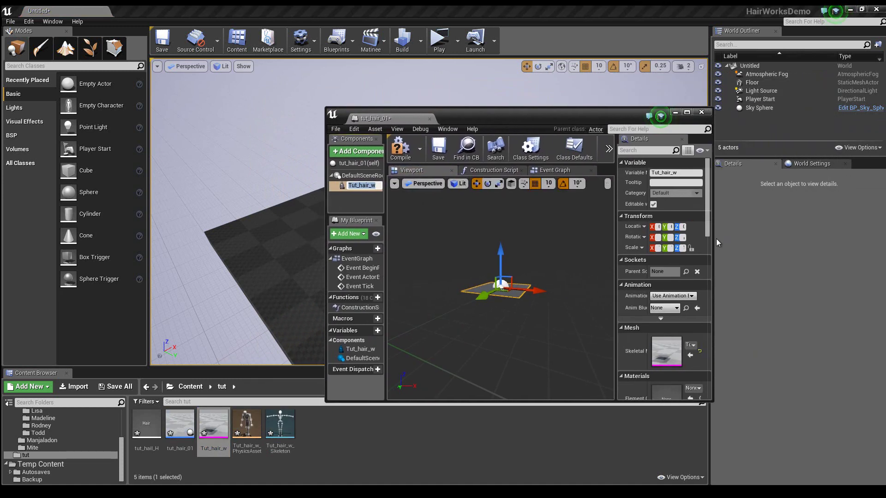
Add a Rendering > Hair component (HairComponent) to tut_hair_01 from the maximized Blueprint editor.
left_click_drag(712, 241, 821, 234)
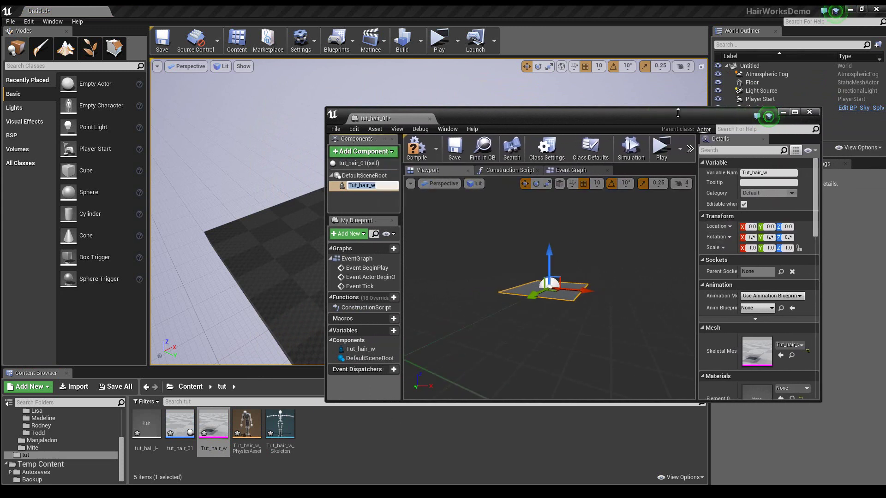
left_click_drag(678, 112, 629, 80)
left_click(638, 73)
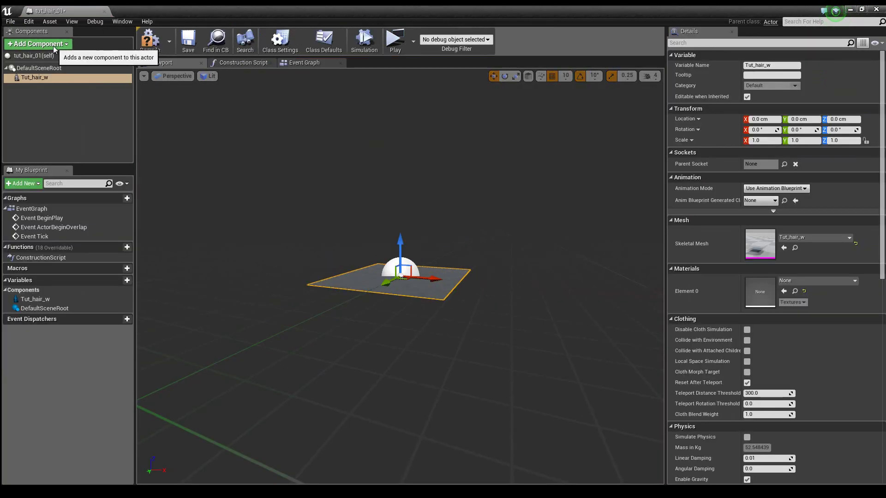
left_click(36, 44)
scroll(68, 179, "down", 2)
scroll(67, 178, "down", 2)
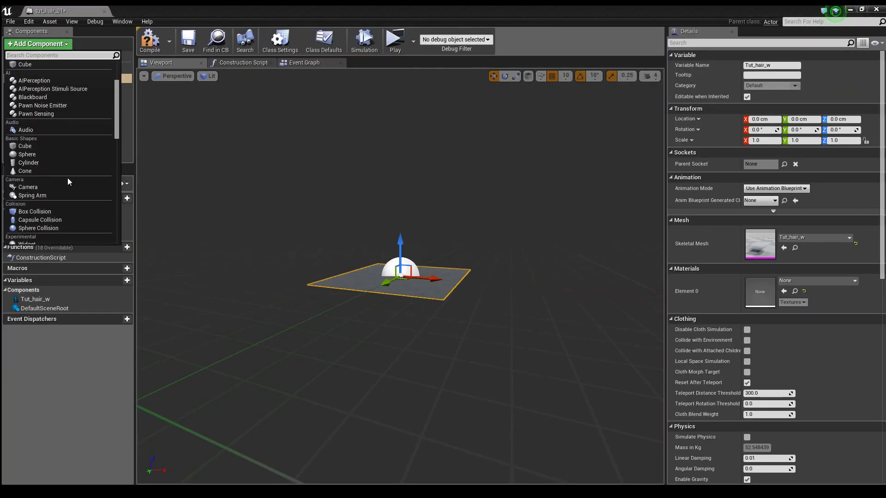
scroll(67, 178, "down", 2)
scroll(67, 178, "down", 2)
scroll(68, 177, "down", 1)
scroll(67, 177, "down", 2)
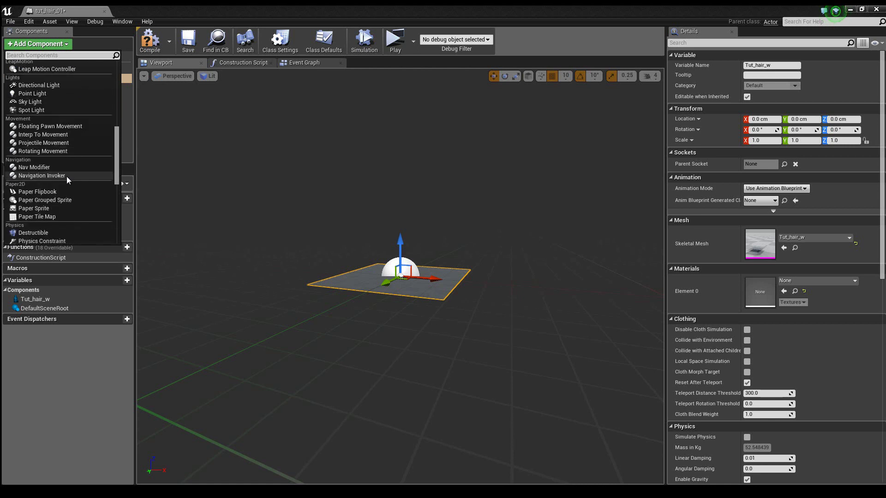
scroll(66, 176, "down", 2)
scroll(66, 176, "down", 1)
scroll(66, 175, "down", 1)
scroll(66, 176, "down", 1)
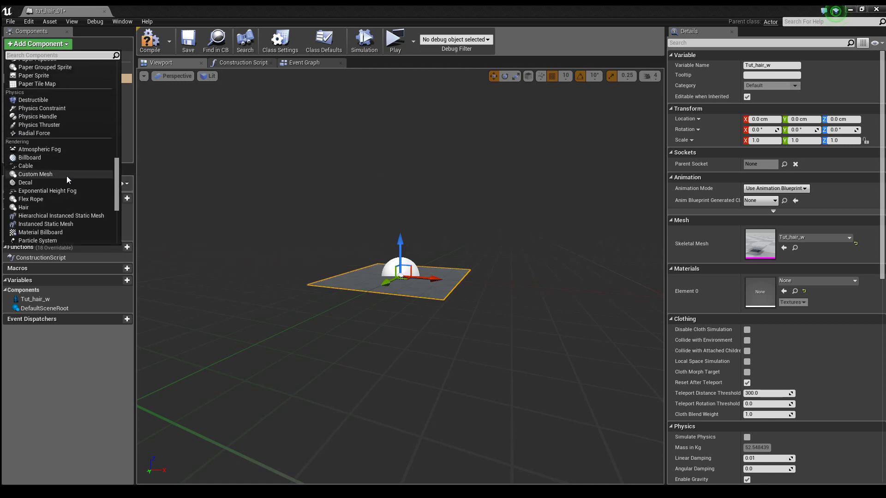
scroll(67, 175, "down", 1)
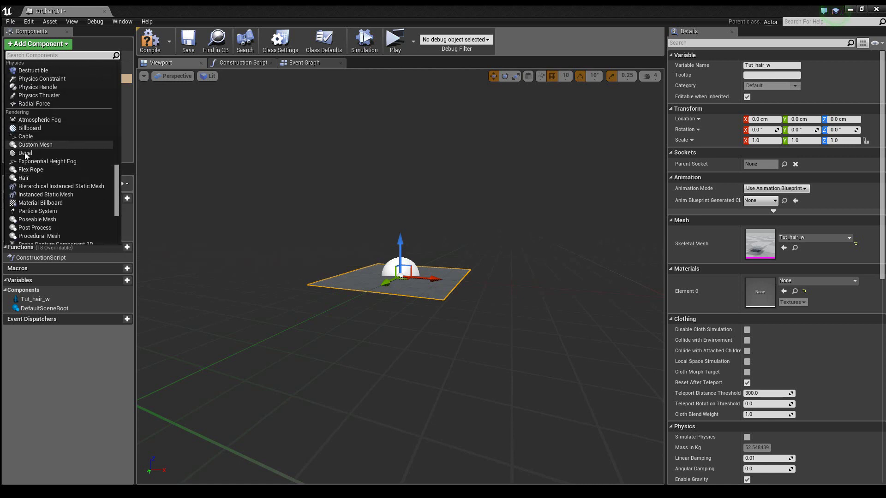
left_click(26, 179)
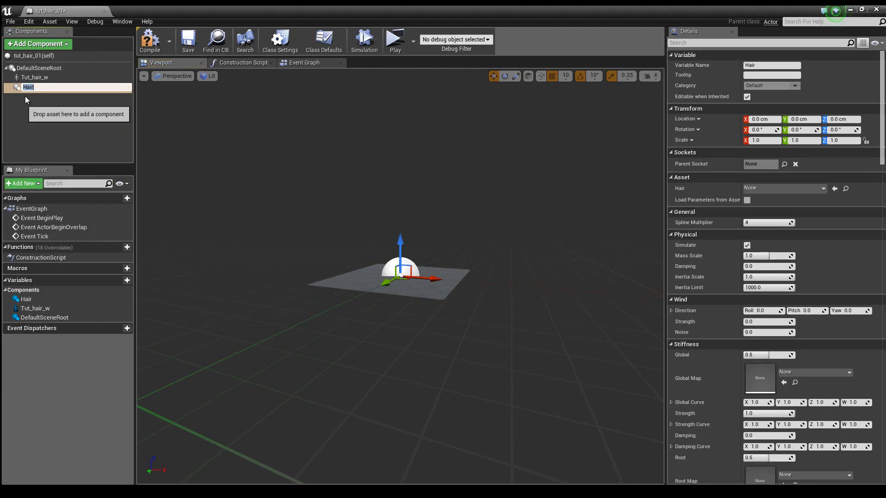
double_click(415, 15)
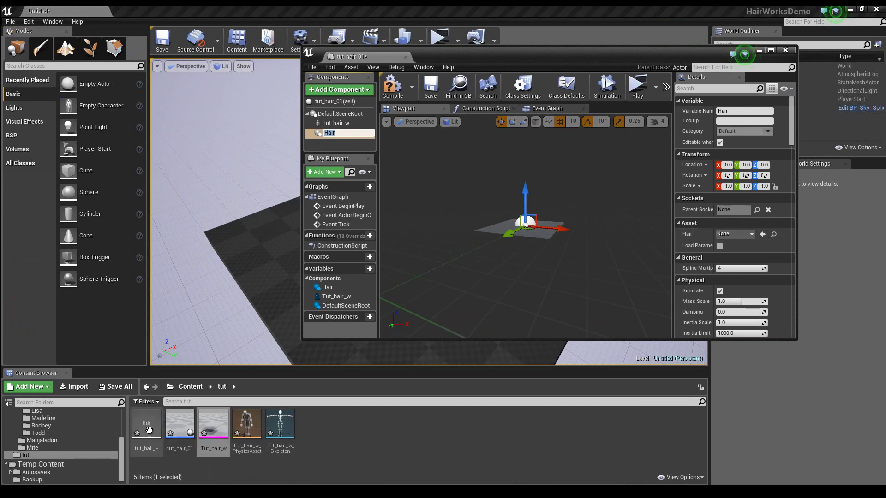
Assign tut_hail_H to the Hair component at scale 4.0, then compile, save and close.
left_click_drag(149, 430, 505, 239)
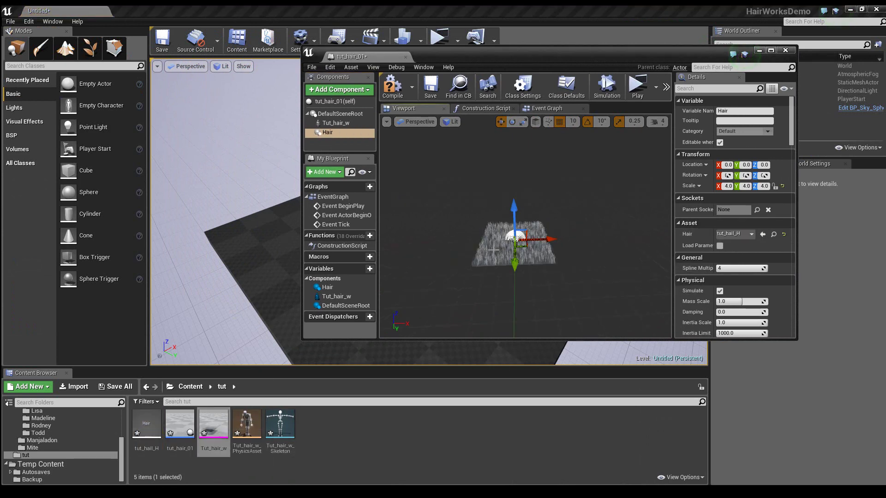
left_click_drag(489, 277, 443, 272)
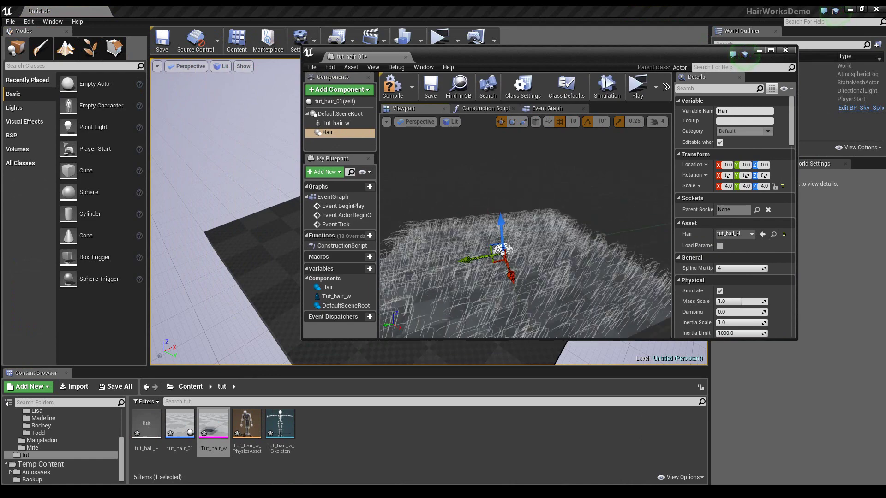
left_click(424, 95)
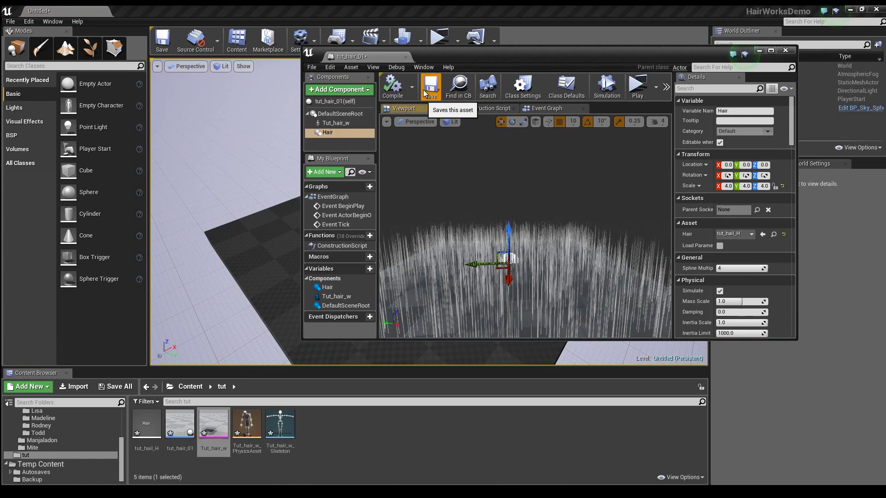
left_click(785, 50)
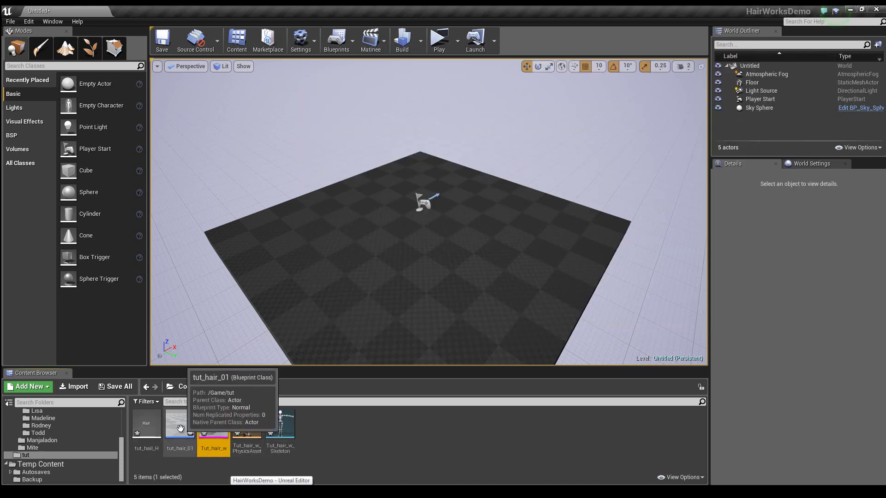
Drop tut_hair_01 into the level at -60, 70, 220 cm, check the Sky Sphere, then reselect it.
mouse_move(180, 423)
left_mouse_down()
mouse_move(426, 243)
mouse_move(427, 169)
left_mouse_up()
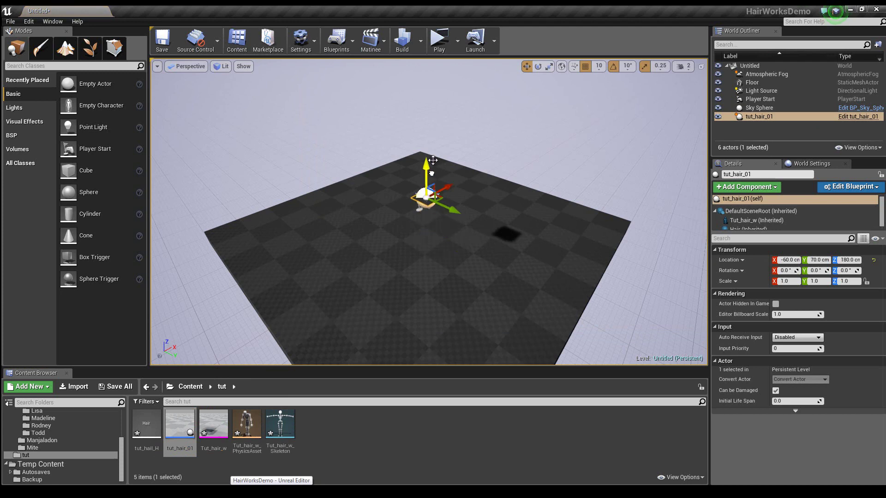
left_click(514, 147)
scroll(425, 168, "up", 2)
scroll(426, 169, "up", 2)
scroll(441, 168, "up", 2)
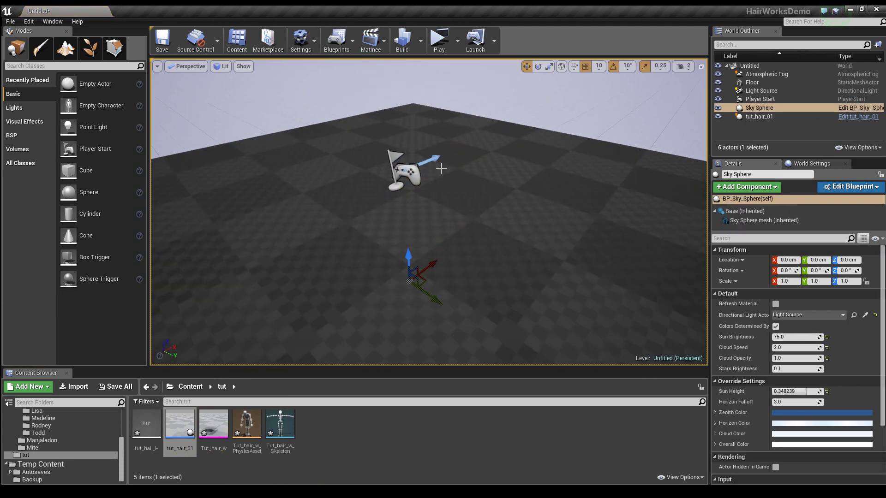
scroll(461, 159, "down", 2)
scroll(475, 123, "up", 2)
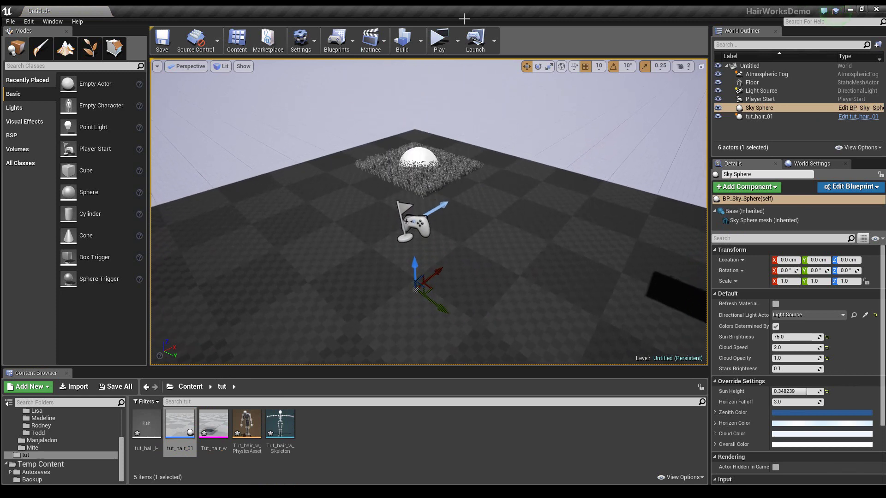
scroll(433, 163, "up", 2)
scroll(433, 164, "down", 2)
scroll(438, 164, "up", 2)
scroll(445, 204, "down", 2)
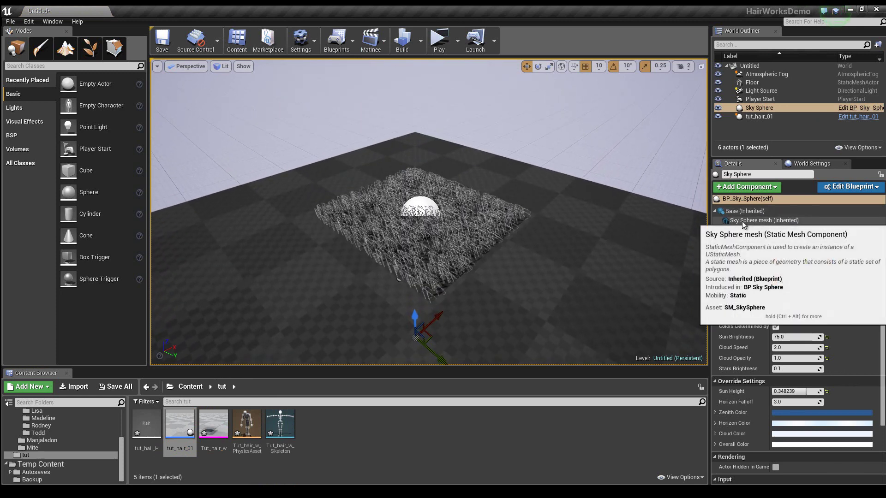
left_click(804, 222)
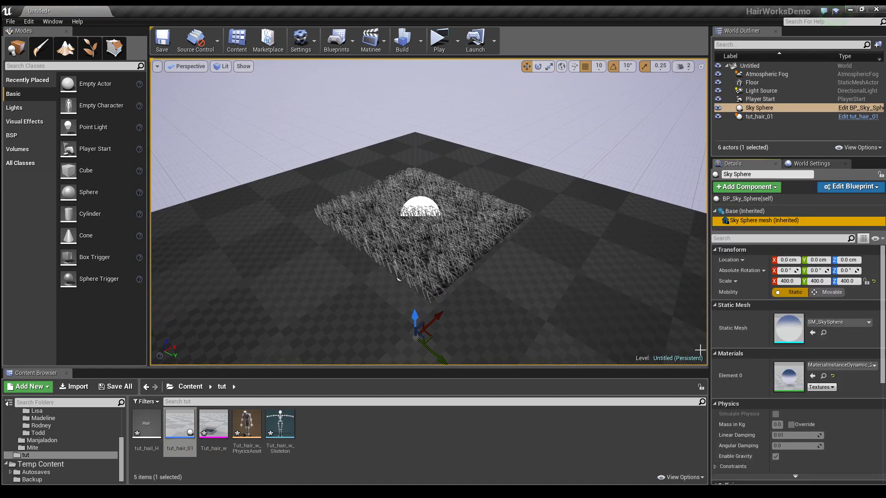
left_click(758, 117)
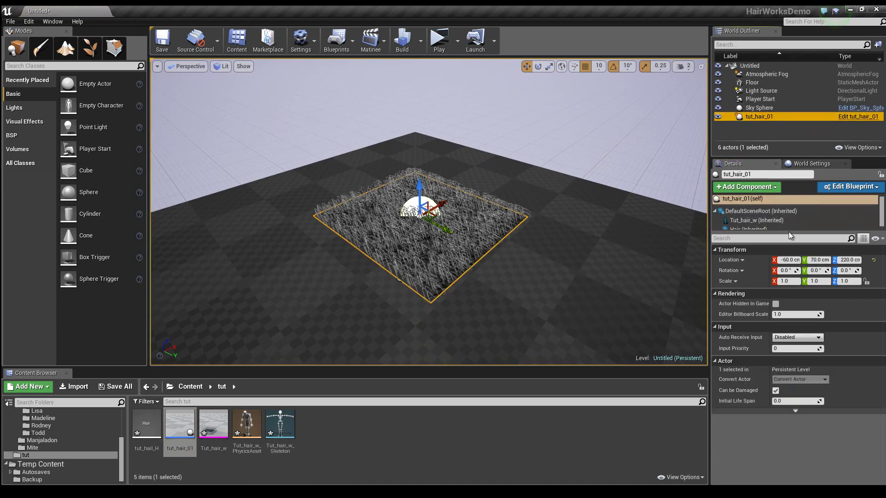
Raise the Hair component's Volume Density from 1.0 to about 7.37.
left_click(799, 226)
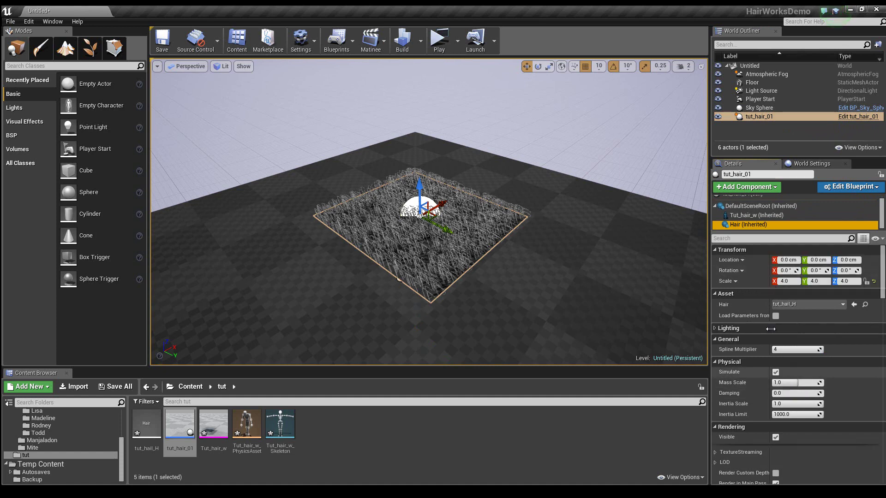
scroll(743, 456, "down", 5)
scroll(762, 434, "down", 5)
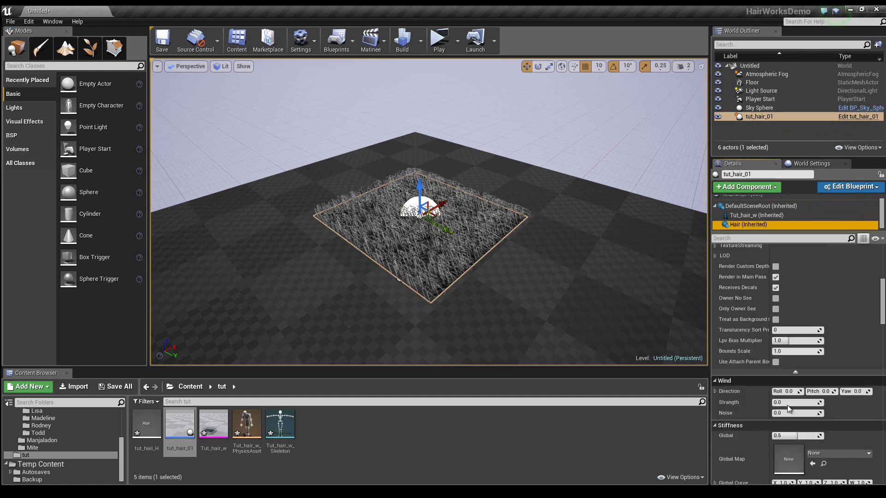
scroll(785, 406, "down", 5)
scroll(793, 396, "down", 2)
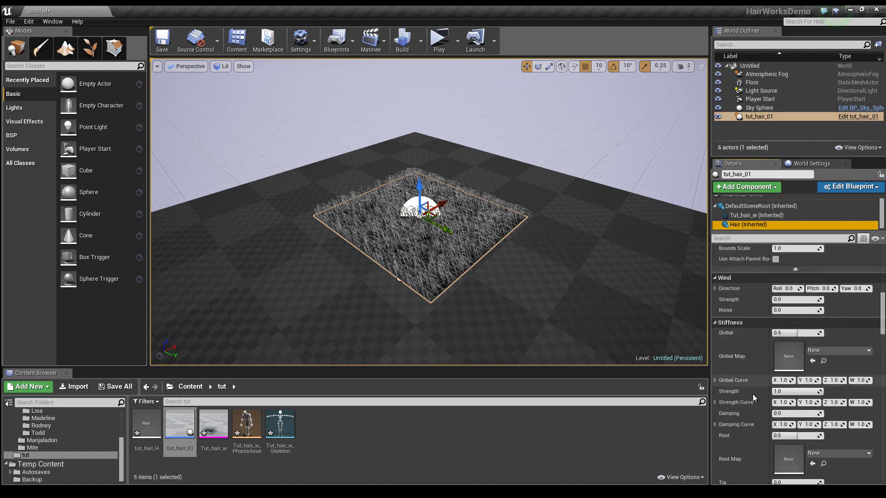
scroll(785, 397, "down", 4)
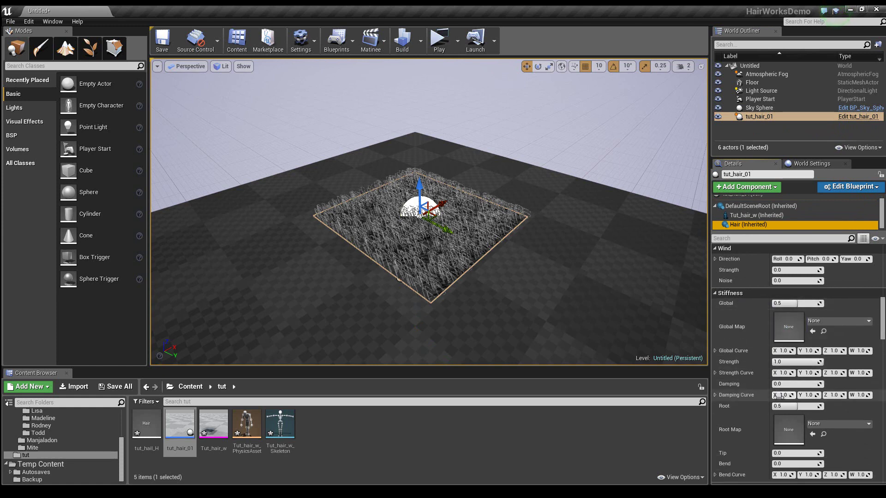
scroll(776, 402, "down", 2)
scroll(775, 401, "down", 3)
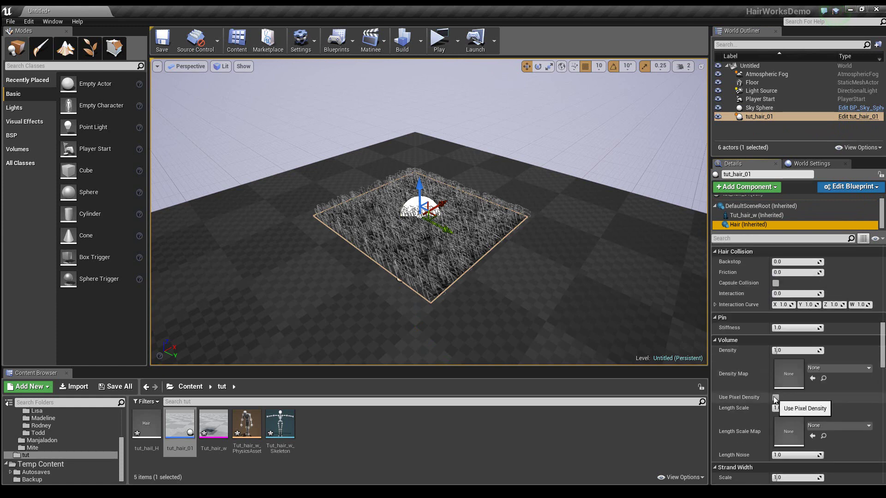
scroll(777, 379, "down", 2)
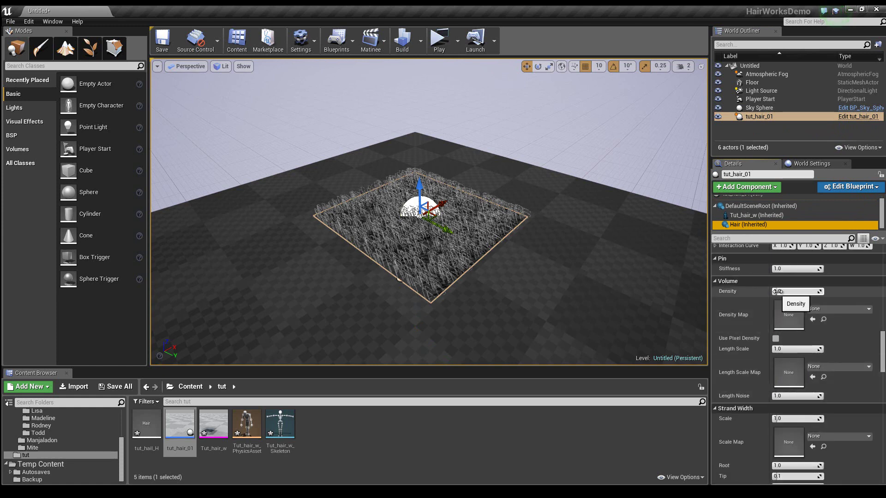
left_click_drag(778, 291, 798, 289)
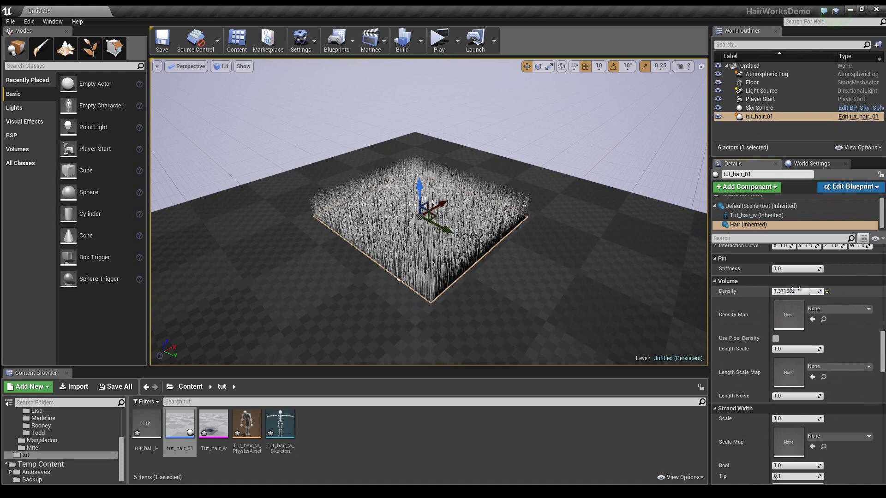
Review the Hair LOD settings: Distance LOD (5.0–10.0) and Detail LOD both enabled.
scroll(763, 347, "down", 2)
scroll(763, 347, "down", 1)
scroll(762, 348, "down", 1)
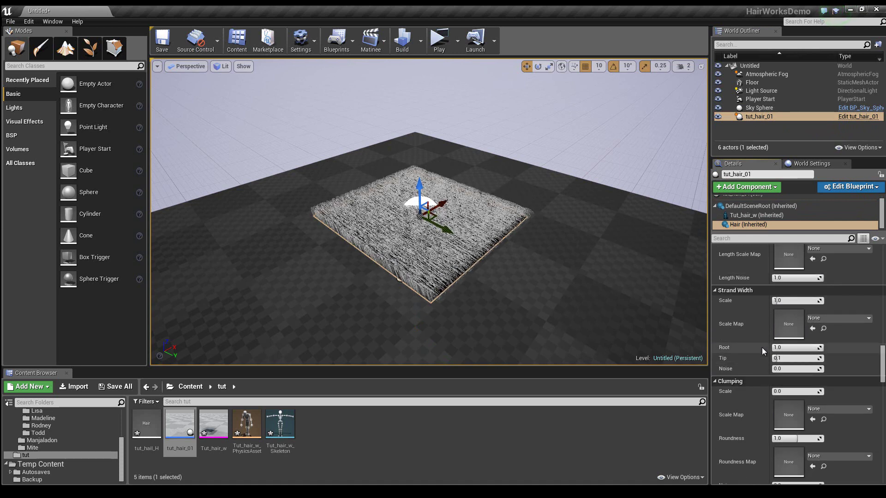
scroll(763, 347, "down", 3)
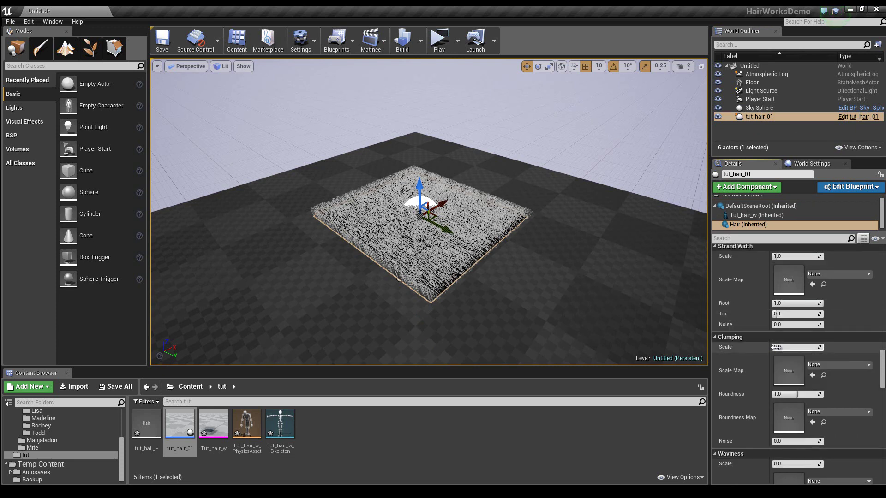
scroll(776, 350, "down", 2)
scroll(776, 350, "down", 1)
scroll(776, 350, "down", 1)
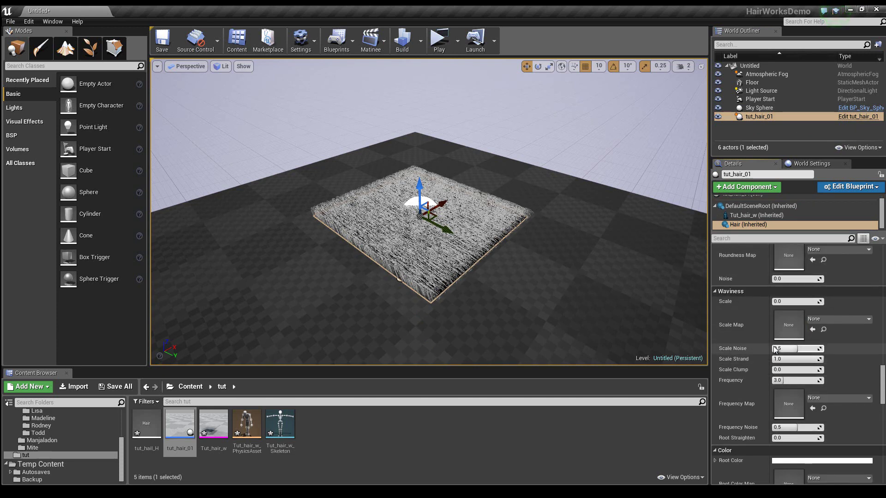
scroll(776, 350, "down", 2)
scroll(773, 349, "down", 1)
scroll(774, 349, "down", 2)
scroll(774, 350, "down", 2)
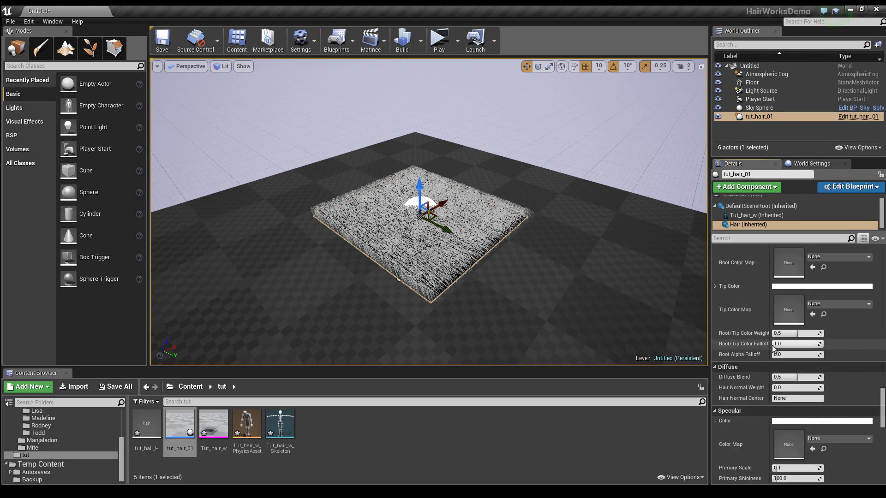
scroll(774, 350, "down", 2)
scroll(773, 349, "down", 3)
scroll(776, 351, "down", 2)
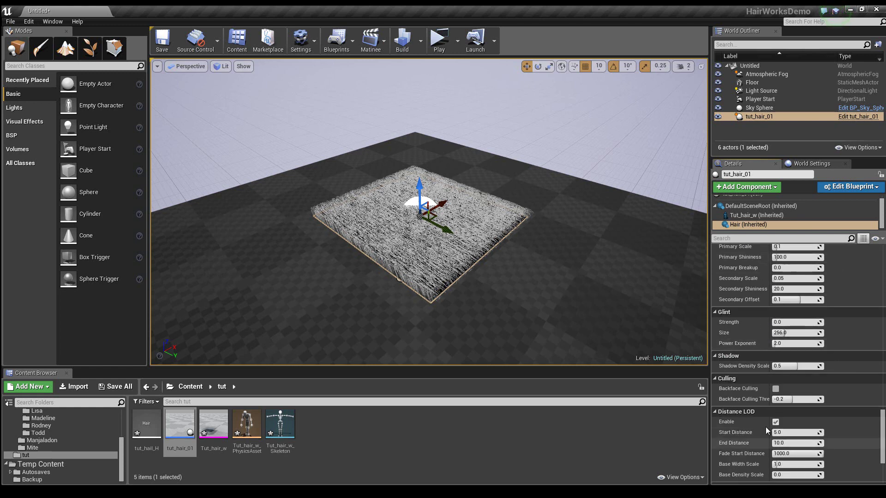
scroll(779, 353, "down", 2)
scroll(777, 360, "down", 1)
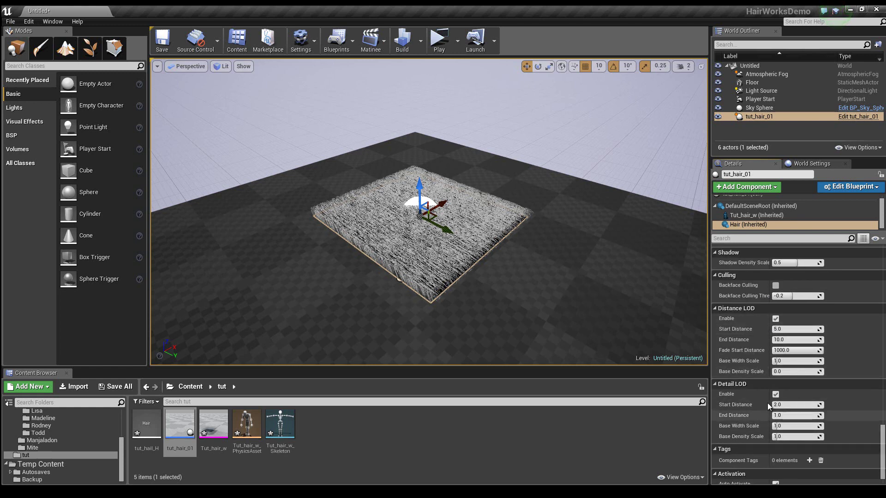
scroll(769, 386, "down", 1)
scroll(769, 387, "up", 2)
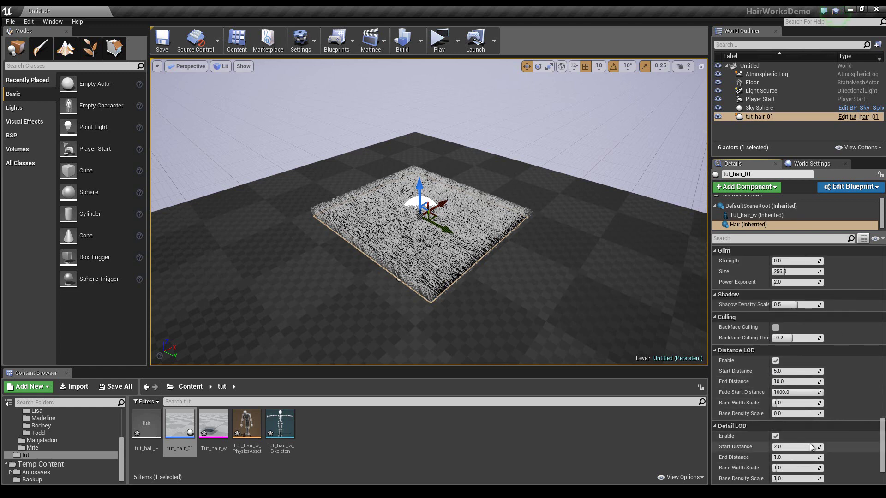
scroll(490, 329, "down", 2)
scroll(490, 329, "down", 2)
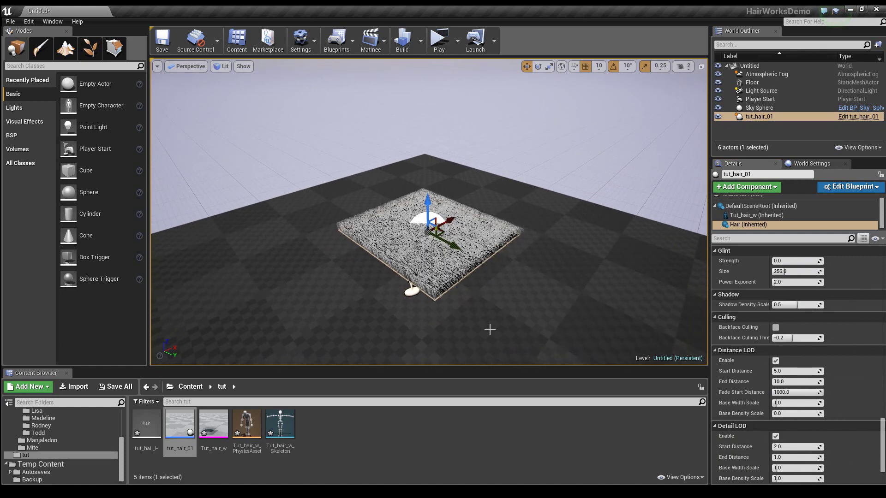
scroll(490, 329, "down", 2)
scroll(490, 329, "down", 1)
scroll(490, 329, "up", 2)
scroll(490, 329, "up", 2)
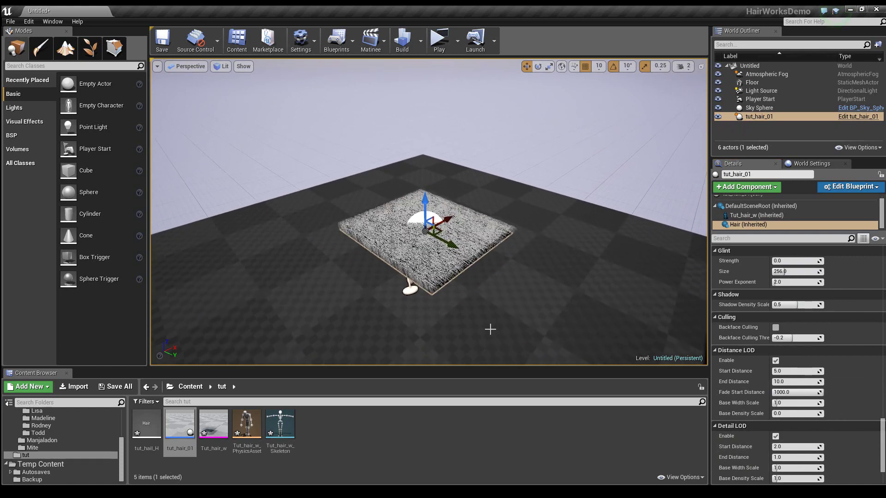
scroll(490, 329, "down", 2)
scroll(490, 329, "up", 2)
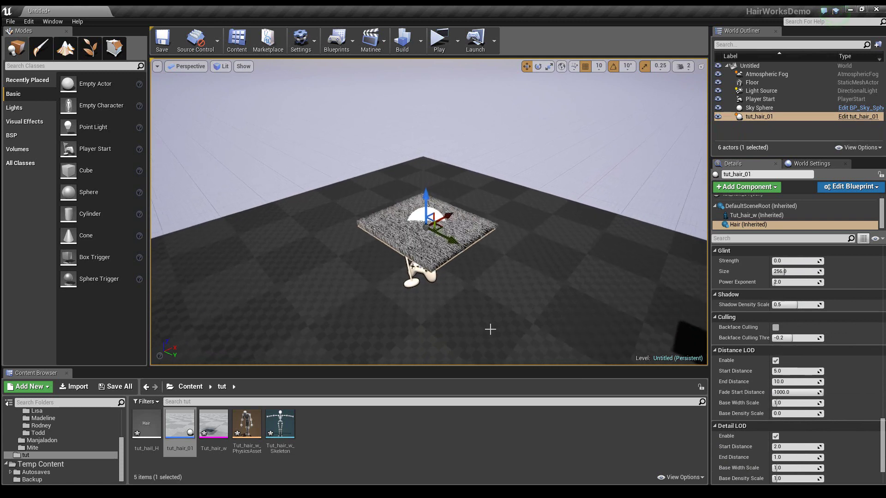
scroll(493, 332, "up", 2)
scroll(495, 334, "up", 1)
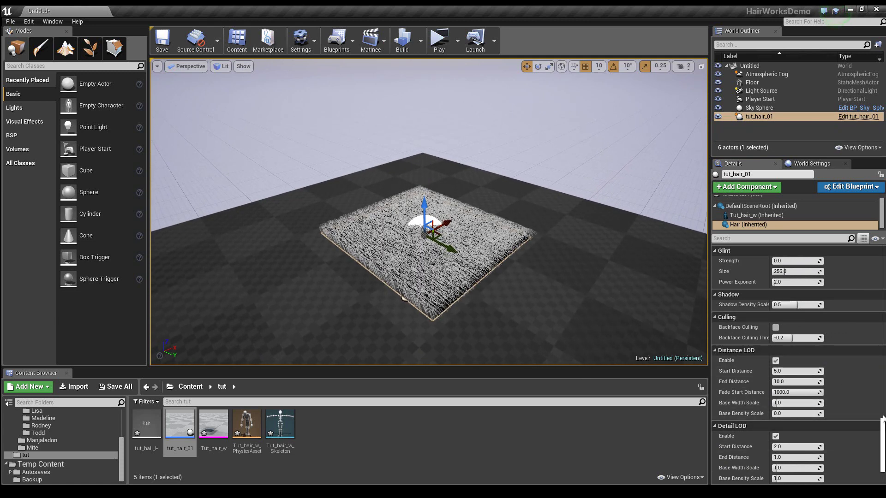
Disable Distance LOD on the Hair component and fly the camera around the grass patch.
left_click(776, 361)
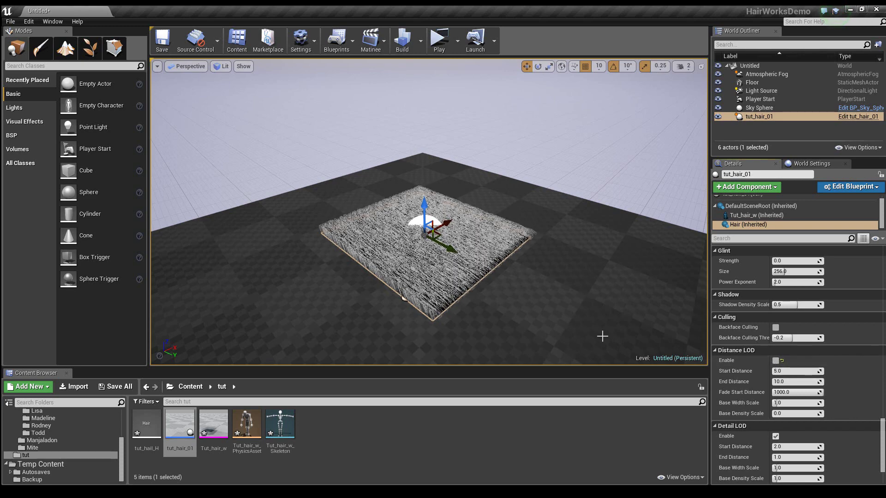
right_click_drag(603, 336, 578, 329)
key("Up")
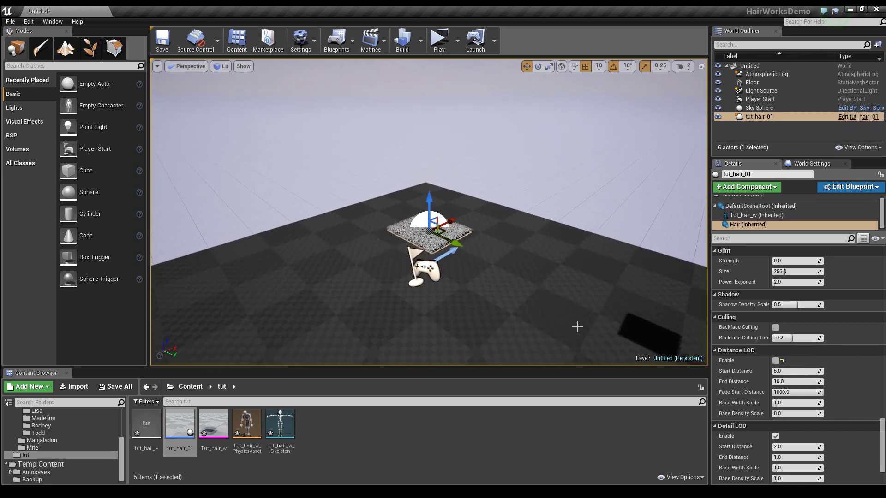
key("Up")
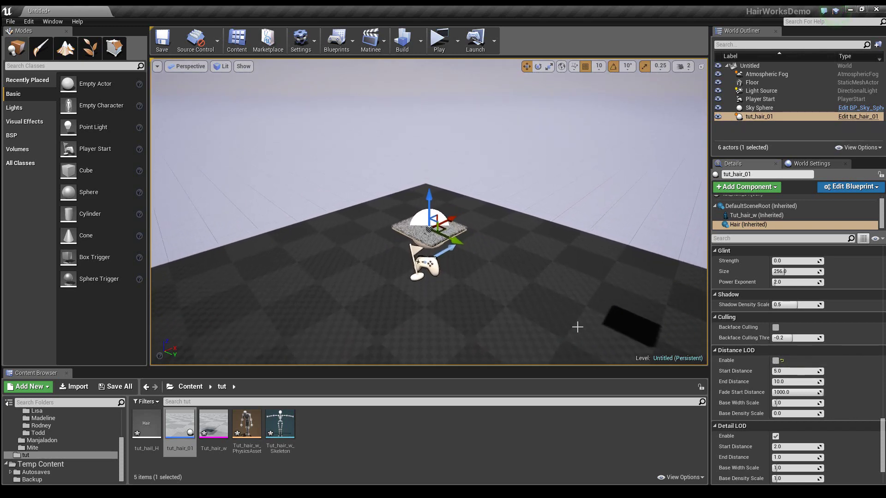
key("Up")
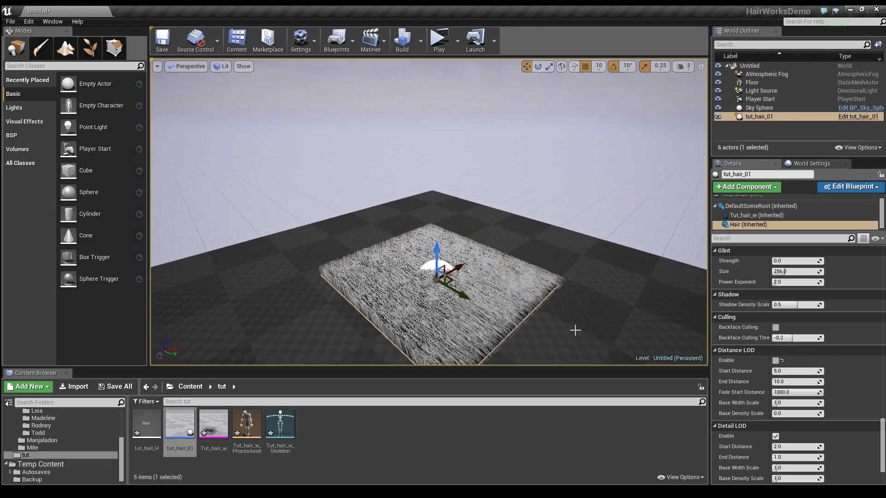
scroll(826, 385, "up", 5)
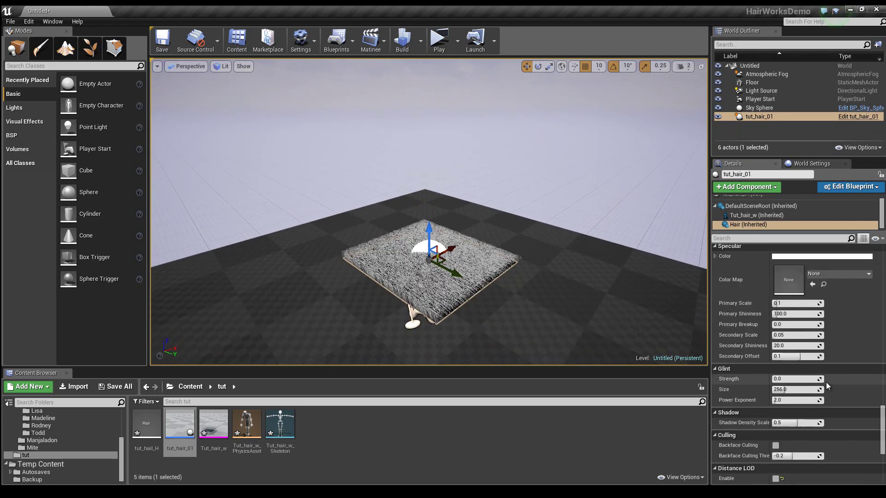
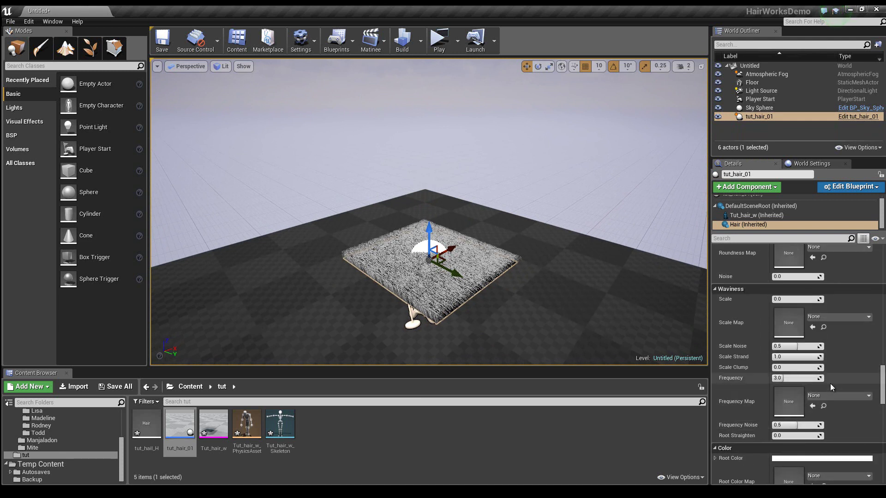
Raise the hair patch's Density to about 6.8 in the Volume section.
scroll(830, 384, "up", 3)
scroll(829, 383, "up", 3)
scroll(830, 384, "up", 3)
scroll(829, 383, "up", 3)
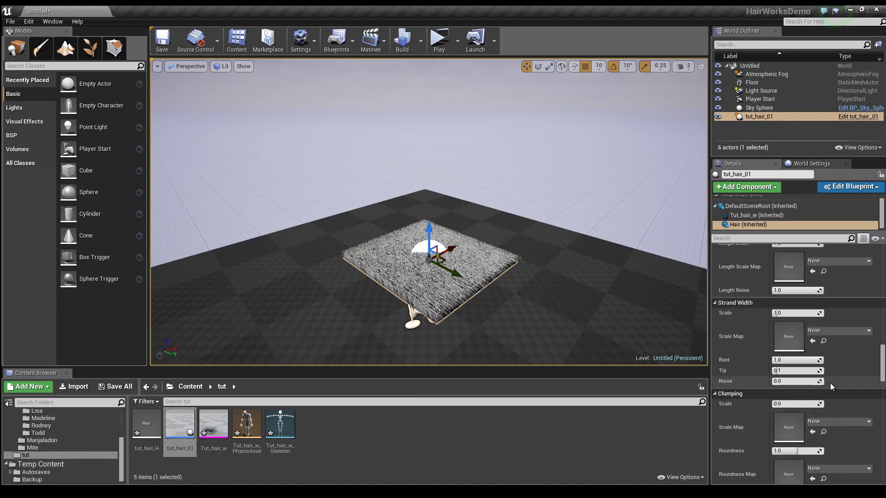
scroll(830, 383, "up", 3)
scroll(830, 383, "up", 3)
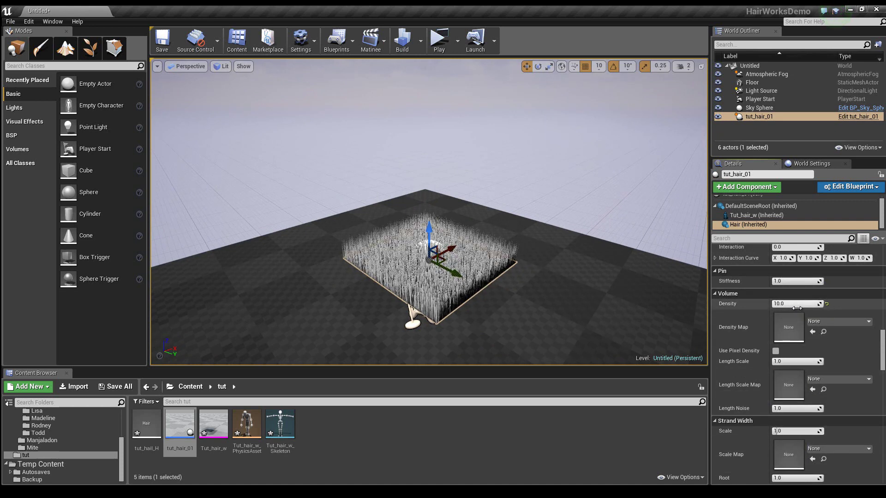
left_click_drag(779, 309, 797, 310)
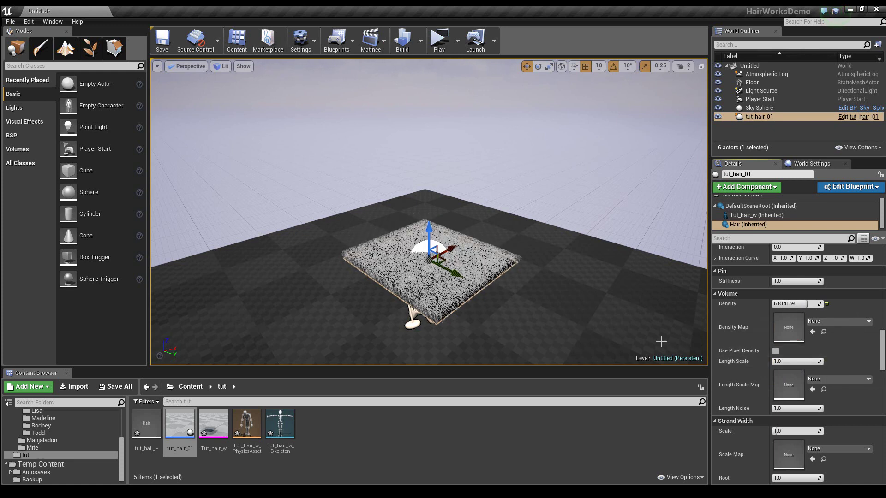
Lower Strand Width Scale to about 2.7 so the strands are thinner.
scroll(774, 373, "down", 5)
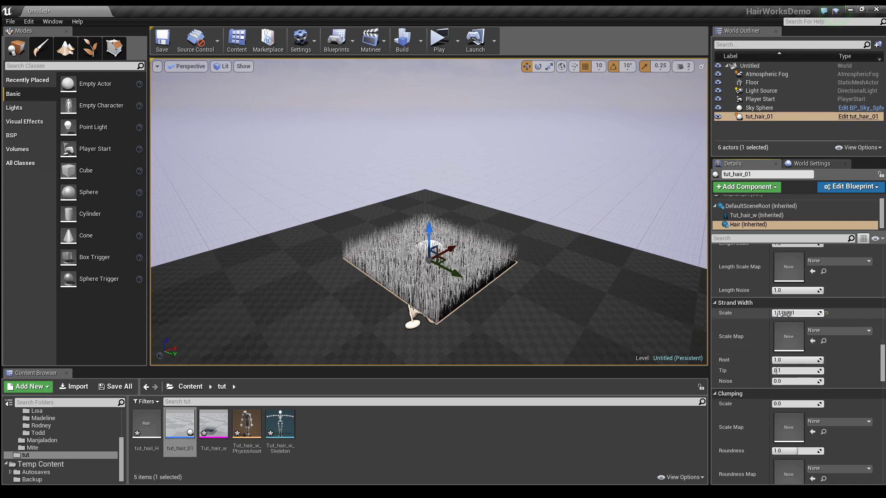
left_click_drag(815, 319, 795, 318)
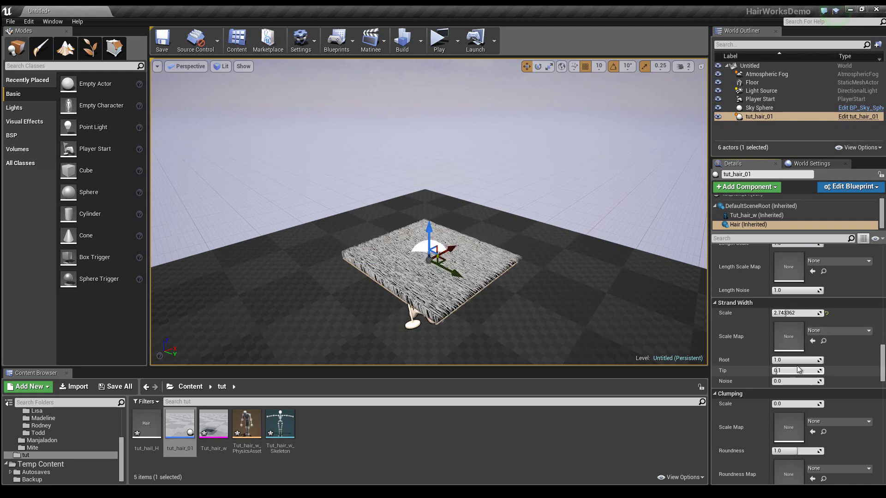
scroll(795, 362, "down", 1)
scroll(795, 362, "down", 1)
scroll(796, 361, "down", 2)
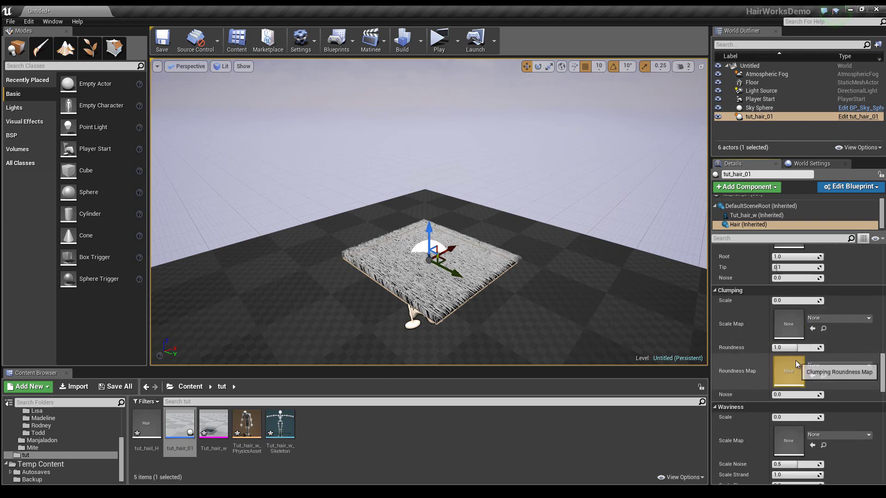
scroll(796, 361, "down", 1)
scroll(797, 360, "down", 1)
scroll(797, 356, "down", 1)
scroll(796, 356, "down", 2)
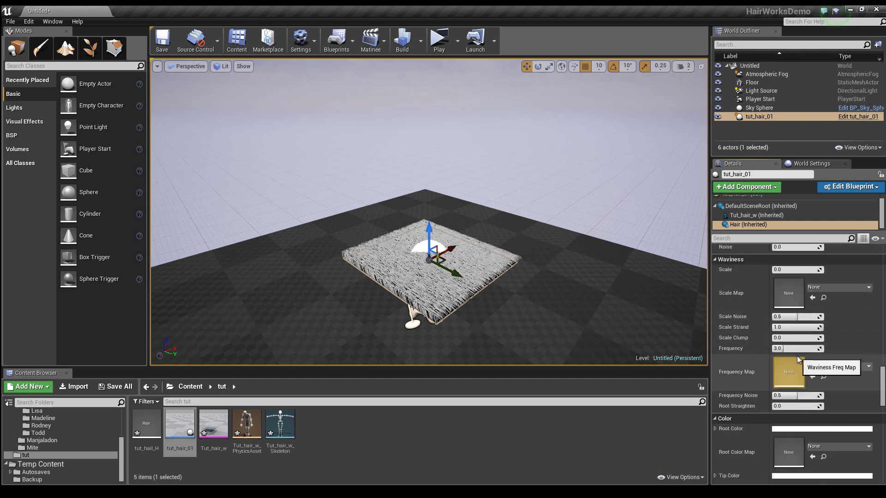
scroll(796, 356, "up", 2)
left_click_drag(883, 367, 882, 262)
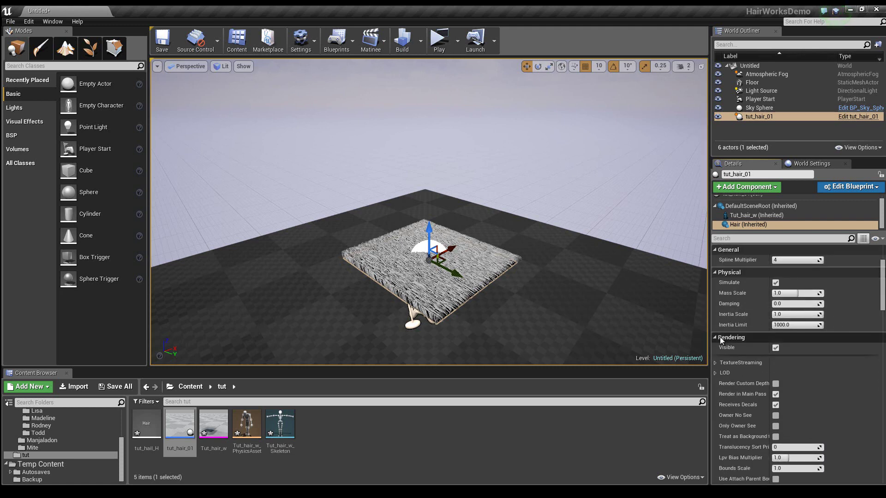
Collapse the Rendering category in the Details panel.
left_click(719, 337)
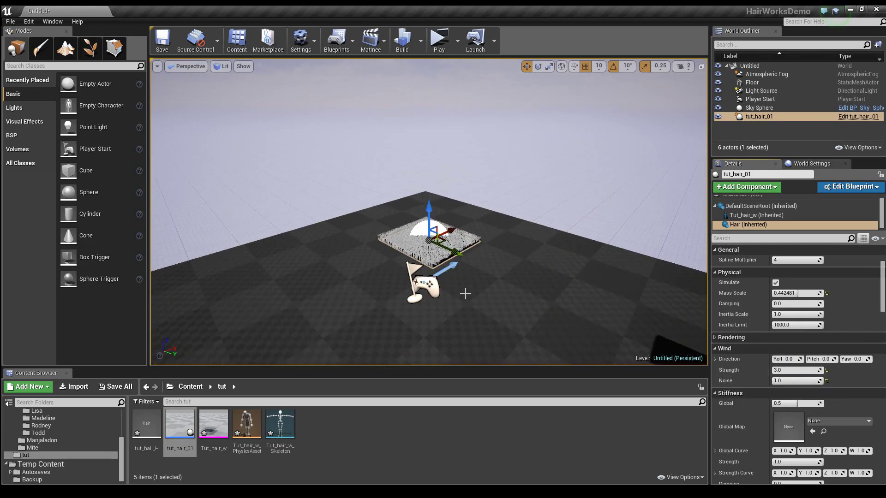
Raise the tut_hair_01 patch above the plane and move it back over its original spot near Player Start.
scroll(484, 292, "down", 5)
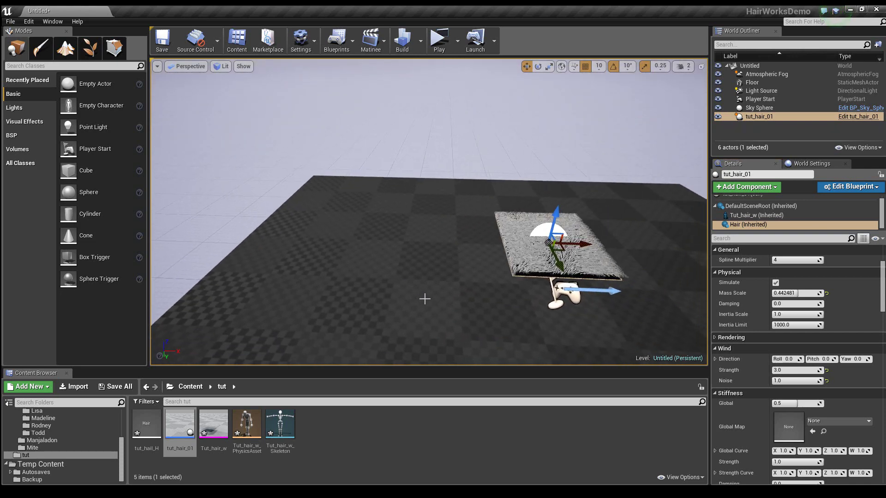
right_click_drag(504, 300, 440, 277)
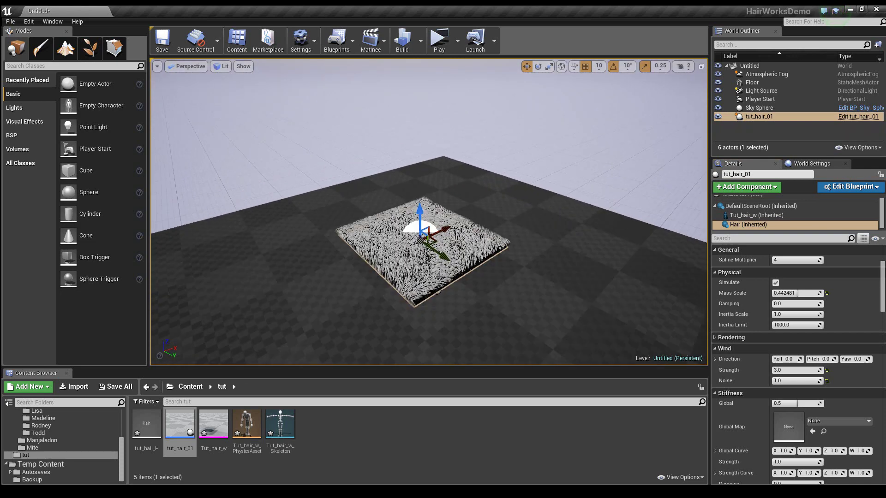
left_click_drag(422, 253, 420, 218)
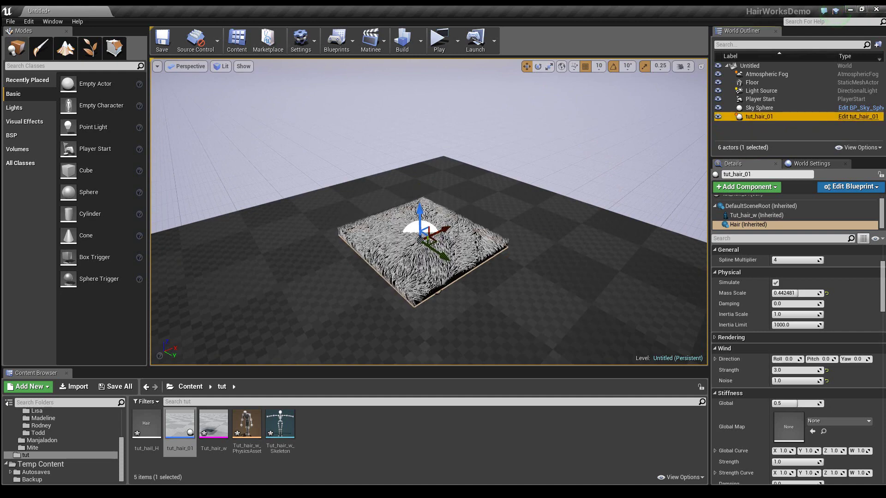
left_click_drag(443, 230, 541, 179)
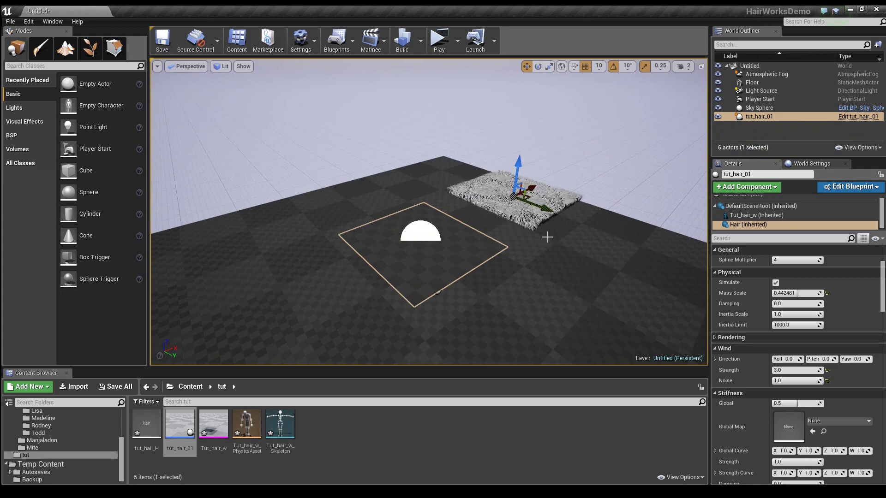
mouse_move(483, 268)
right_mouse_down()
mouse_move(426, 236)
mouse_move(485, 263)
right_mouse_up()
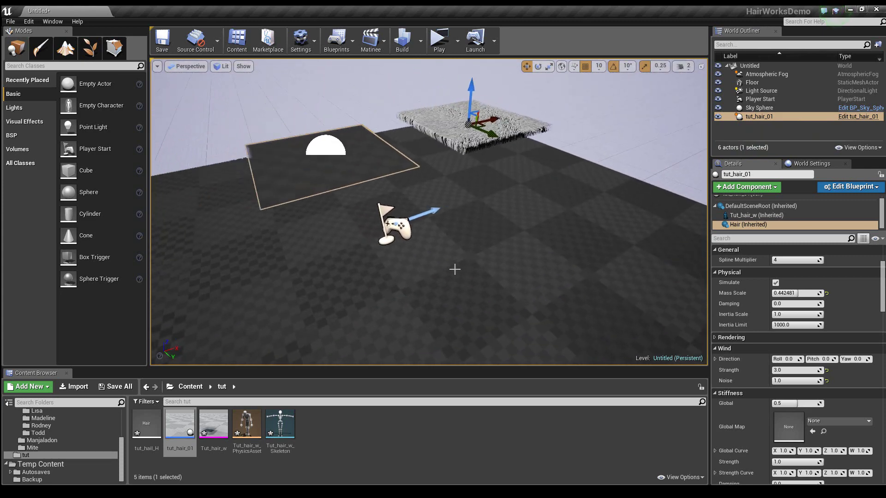
left_click_drag(490, 141, 380, 169)
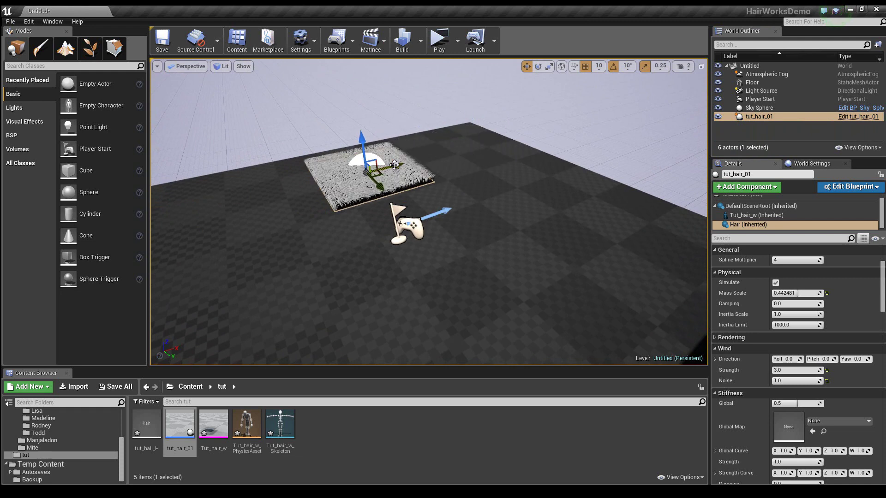
Open the tut_hair_01 Blueprint and attach the Hair component under Tut_hair_w.
key("f")
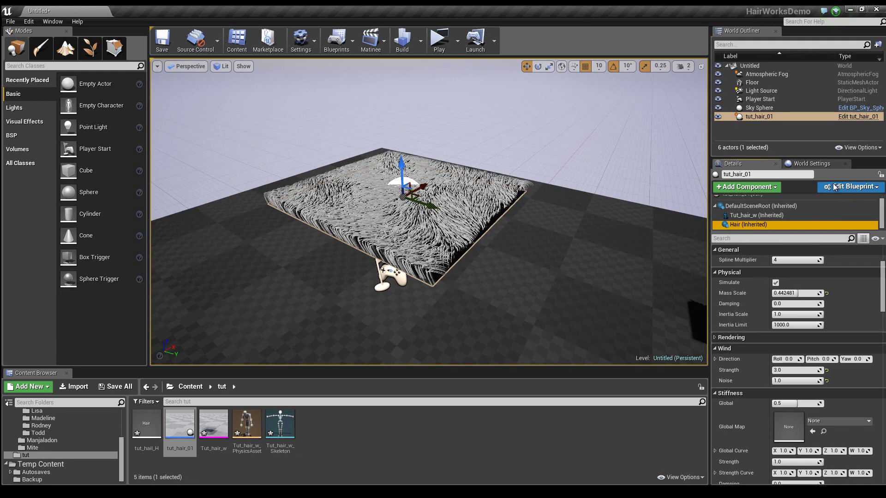
left_click(834, 188)
left_click(803, 204)
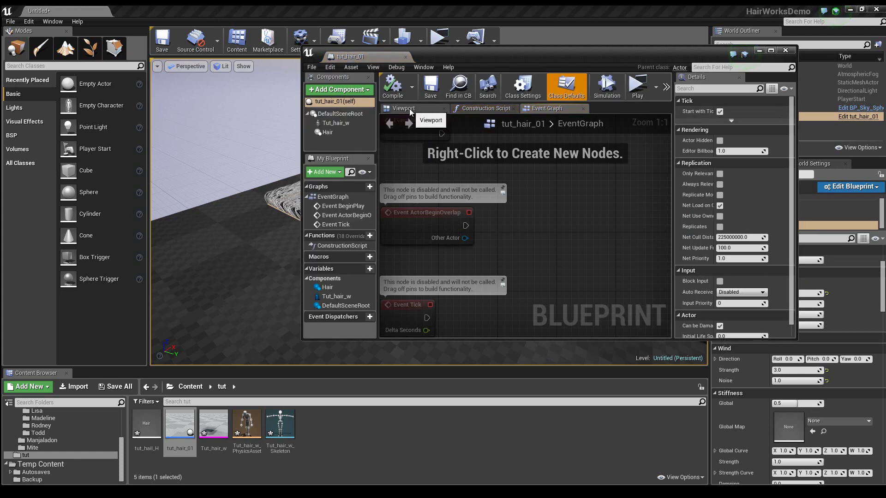
left_click(410, 111)
mouse_move(490, 213)
right_mouse_down()
mouse_move(485, 222)
mouse_move(475, 211)
right_mouse_up()
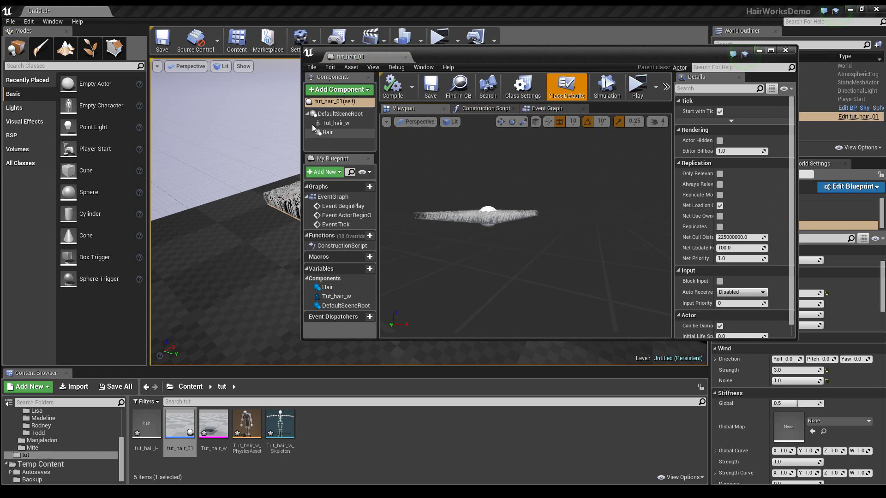
left_click_drag(327, 133, 329, 125)
Compile and save the Blueprint, then close its editor.
left_click(401, 91)
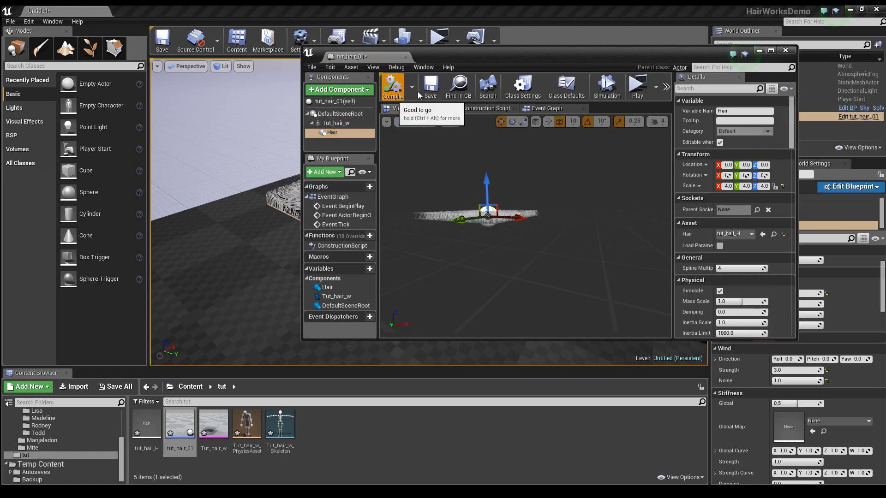
left_click(430, 86)
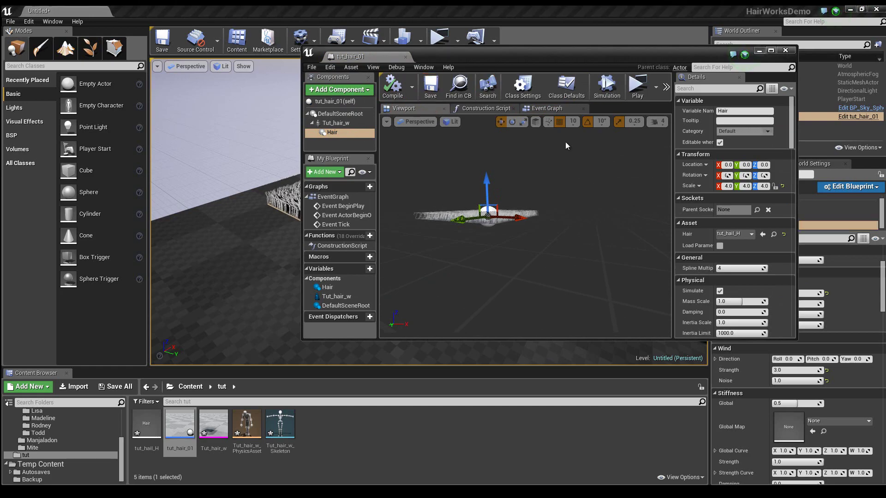
left_click(759, 50)
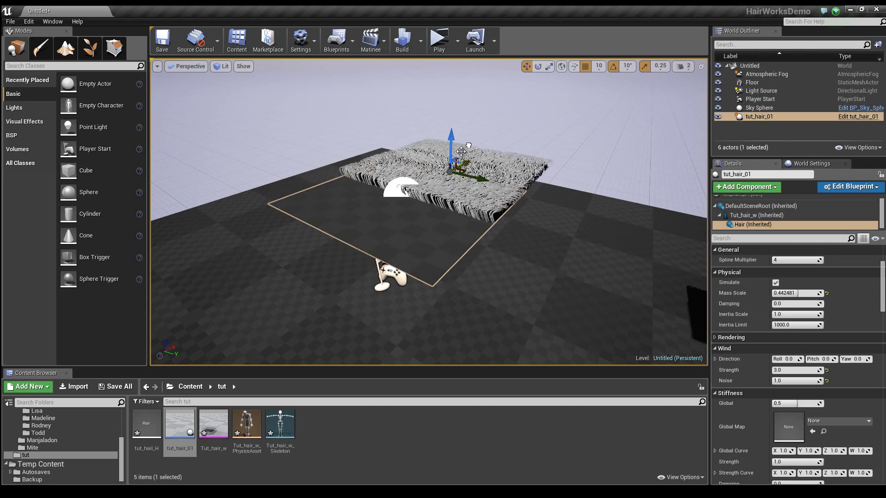
left_click(749, 117)
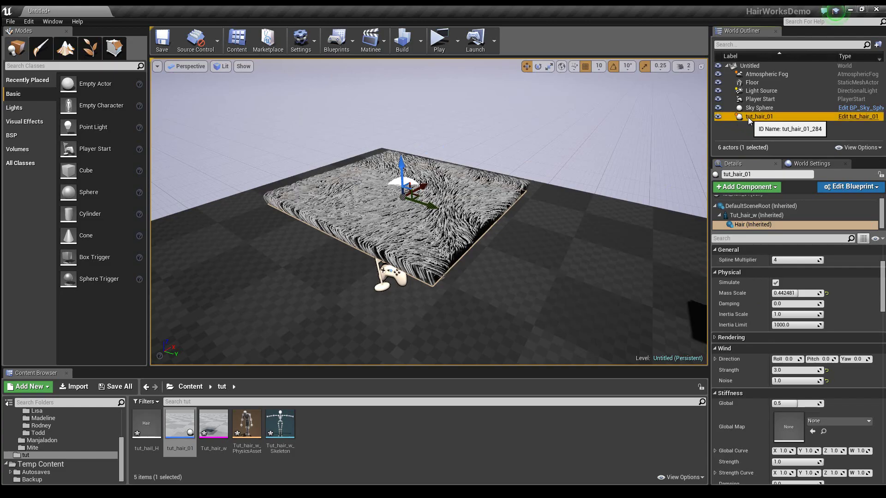
left_click(744, 225)
left_click_drag(425, 207, 512, 236)
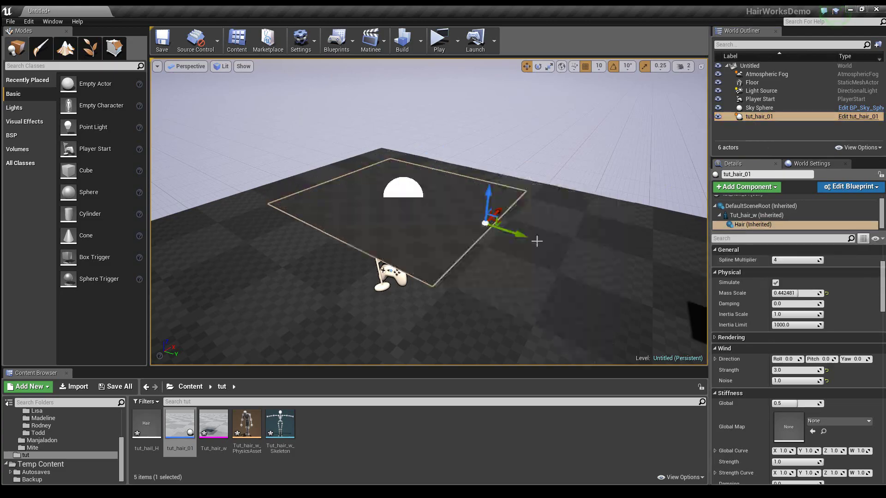
key("ctrl+z")
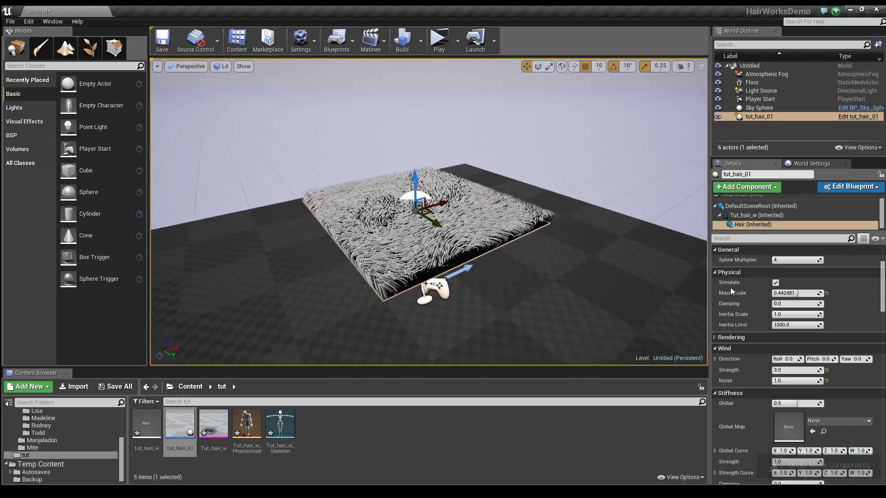
left_click_drag(373, 283, 350, 240)
mouse_move(374, 283)
left_mouse_down()
mouse_move(50, 290)
mouse_move(353, 282)
left_mouse_up()
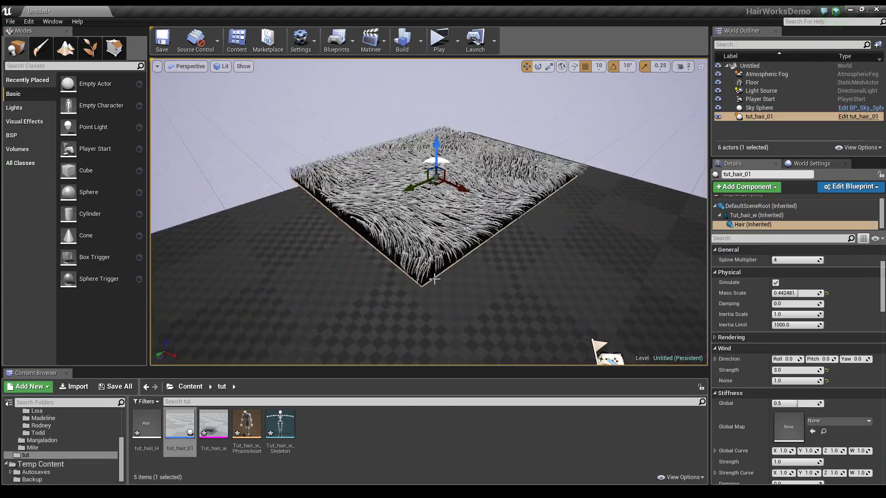
left_click(434, 279)
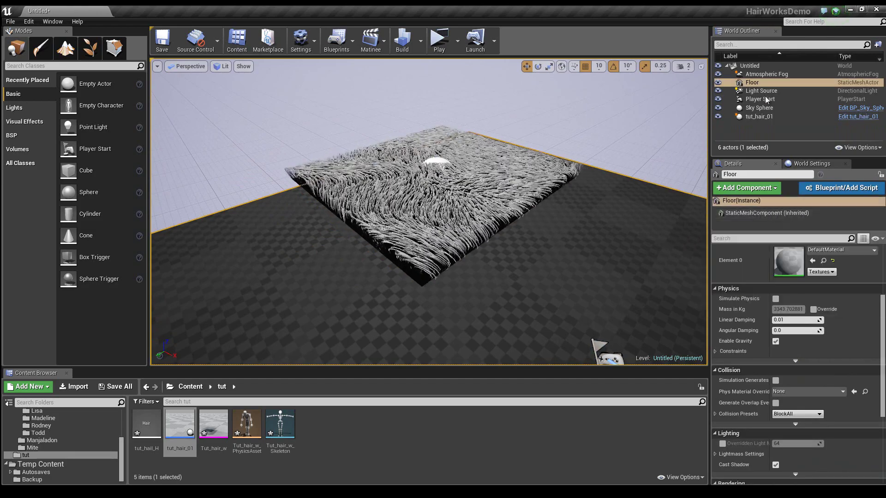
left_click(757, 117)
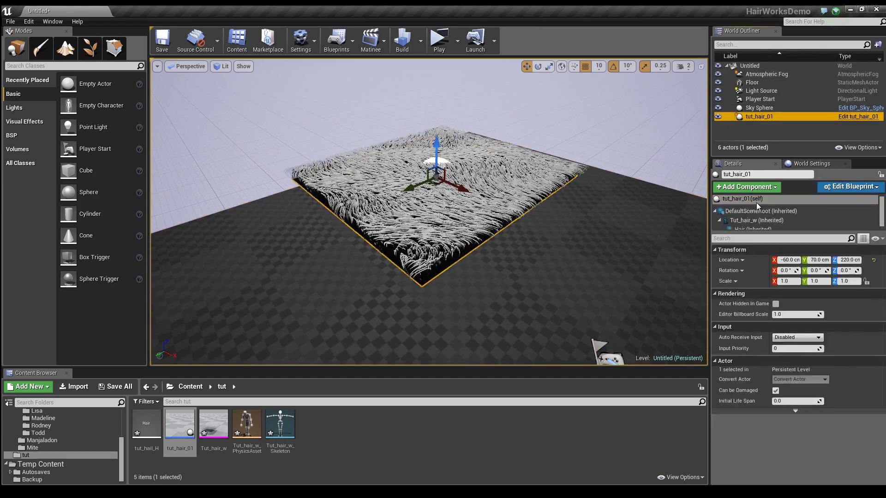
left_click(743, 221)
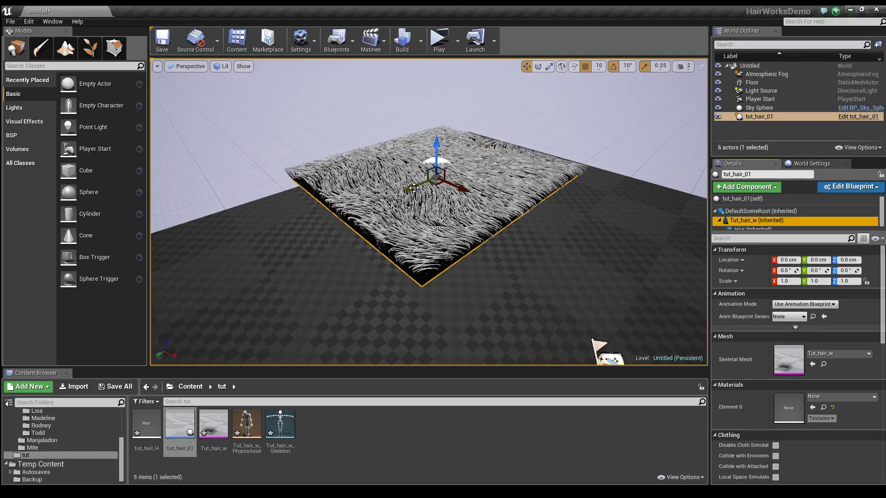
left_click_drag(414, 188, 395, 211)
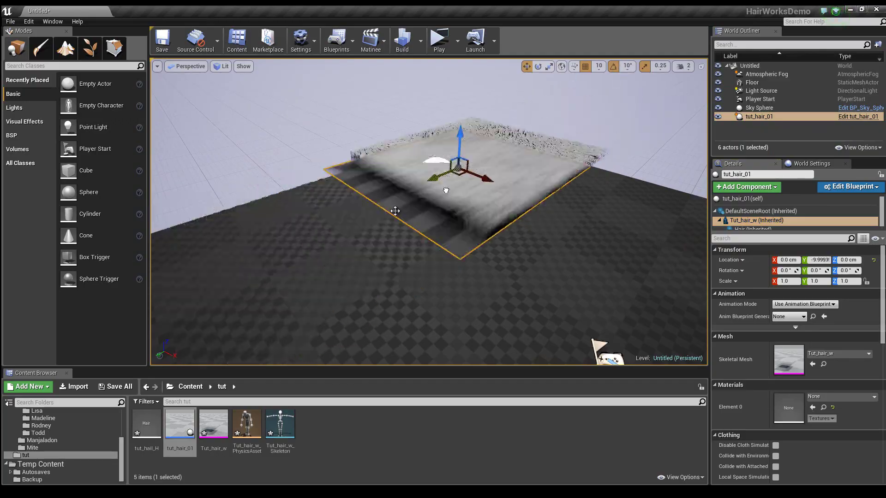
left_click(752, 210)
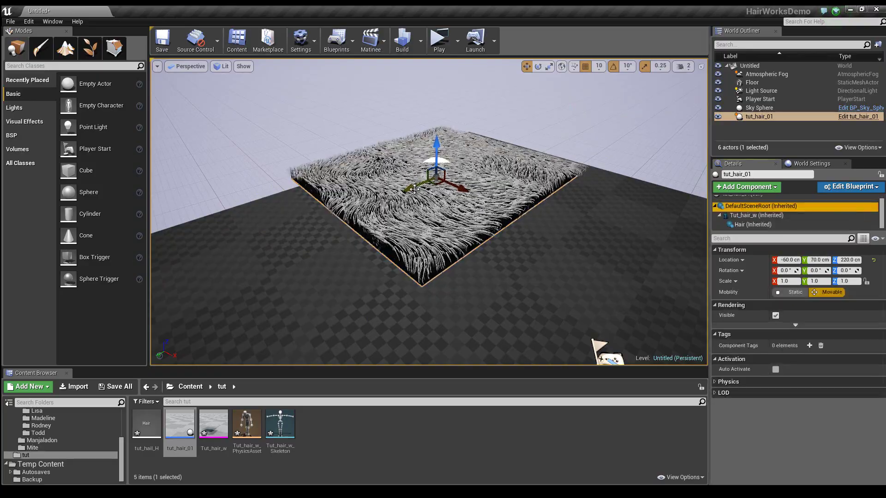
left_click_drag(414, 188, 414, 227)
key("ctrl+z")
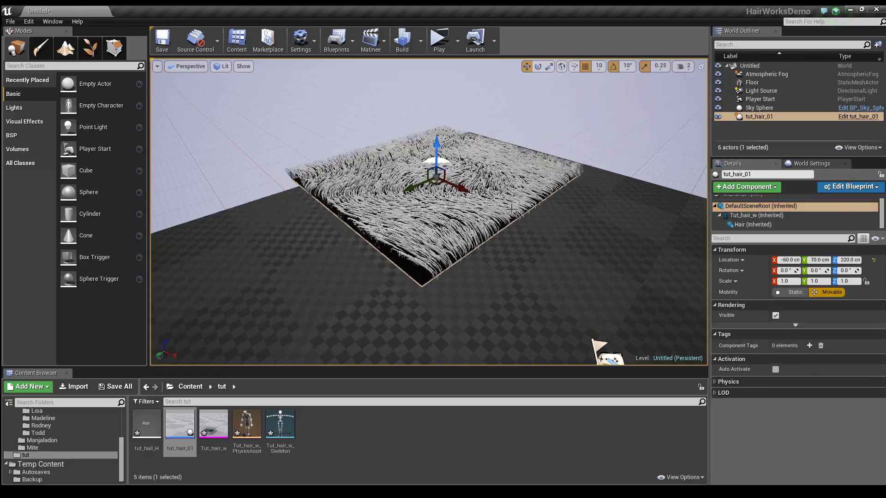
Move the fur patch to X -40, Z 230 and start tilting it.
left_click_drag(508, 221, 492, 159)
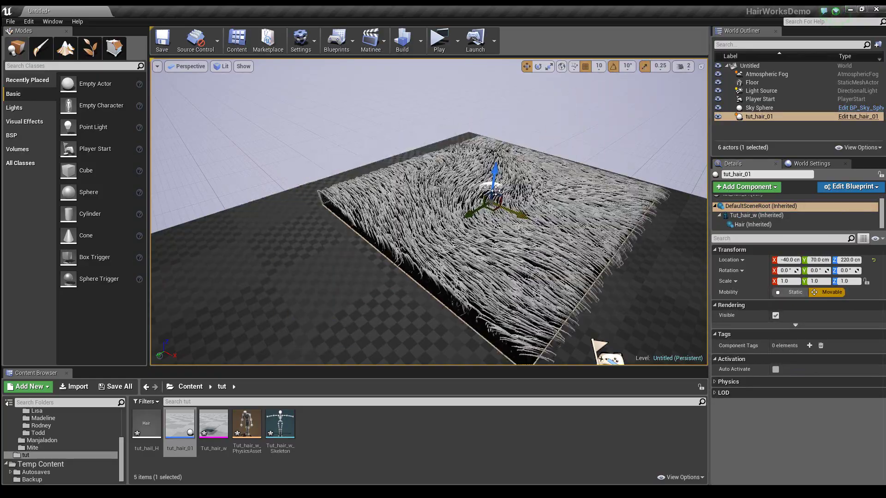
key("e")
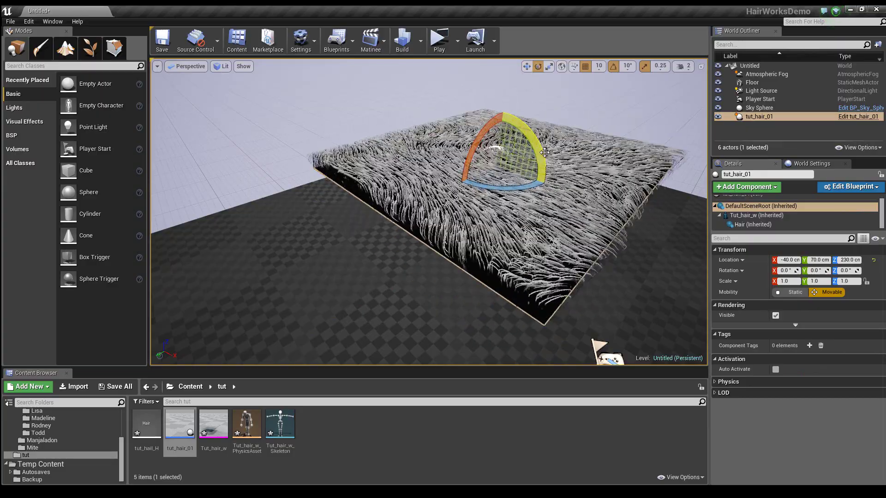
left_click_drag(521, 190, 532, 169)
left_click_drag(508, 263, 489, 217)
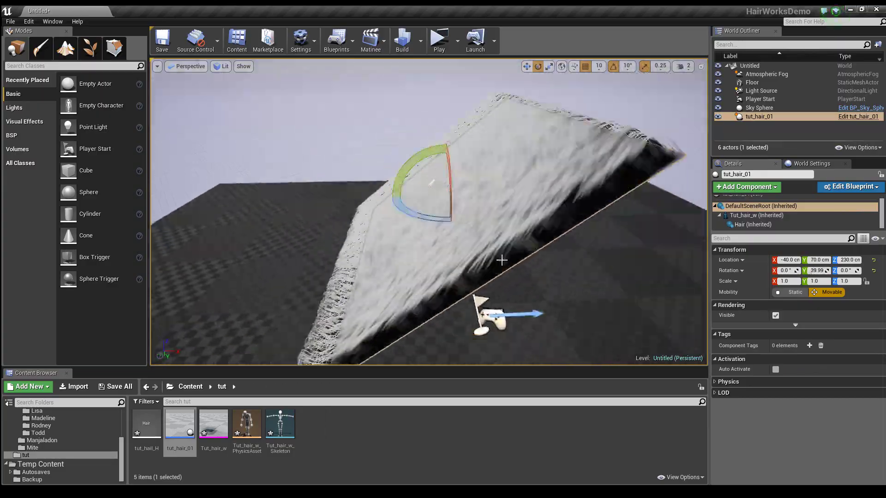
left_click_drag(508, 263, 362, 182)
Fine-tune the tilt to about 21°, 19°, -3° and launch a standalone game preview.
mouse_move(418, 177)
left_mouse_down()
mouse_move(614, 156)
mouse_move(489, 166)
left_mouse_up()
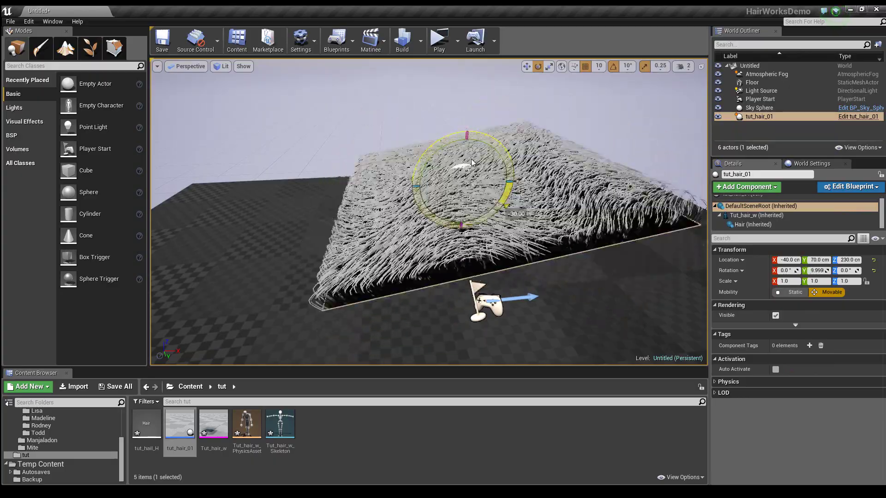
mouse_move(441, 141)
left_mouse_down()
mouse_move(456, 118)
mouse_move(448, 199)
left_mouse_up()
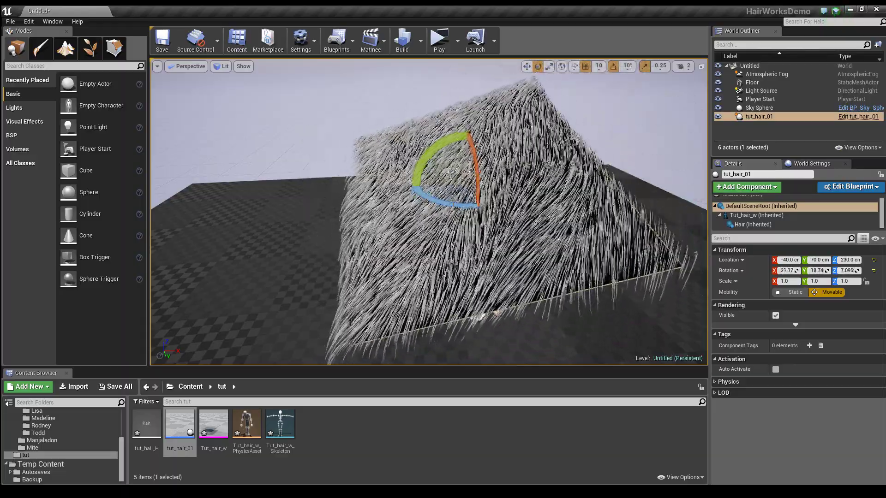
mouse_move(450, 203)
left_mouse_down()
mouse_move(454, 213)
mouse_move(454, 201)
left_mouse_up()
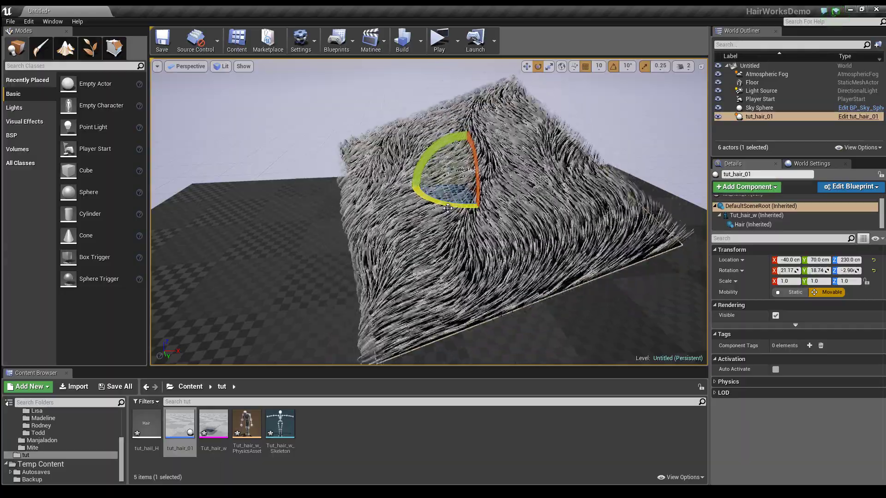
left_click(451, 39)
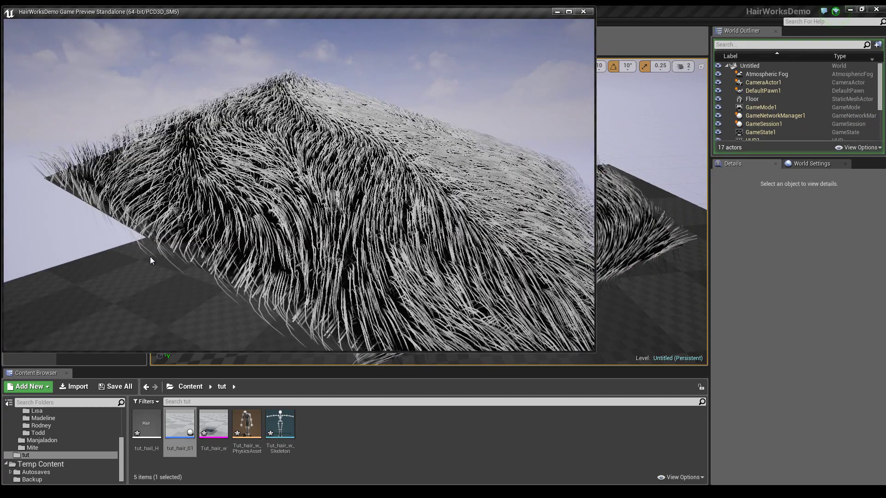
key("Escape")
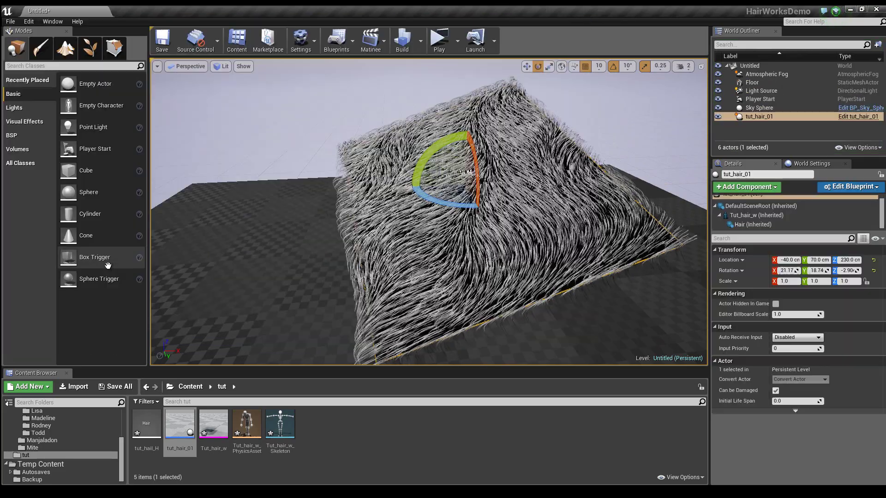